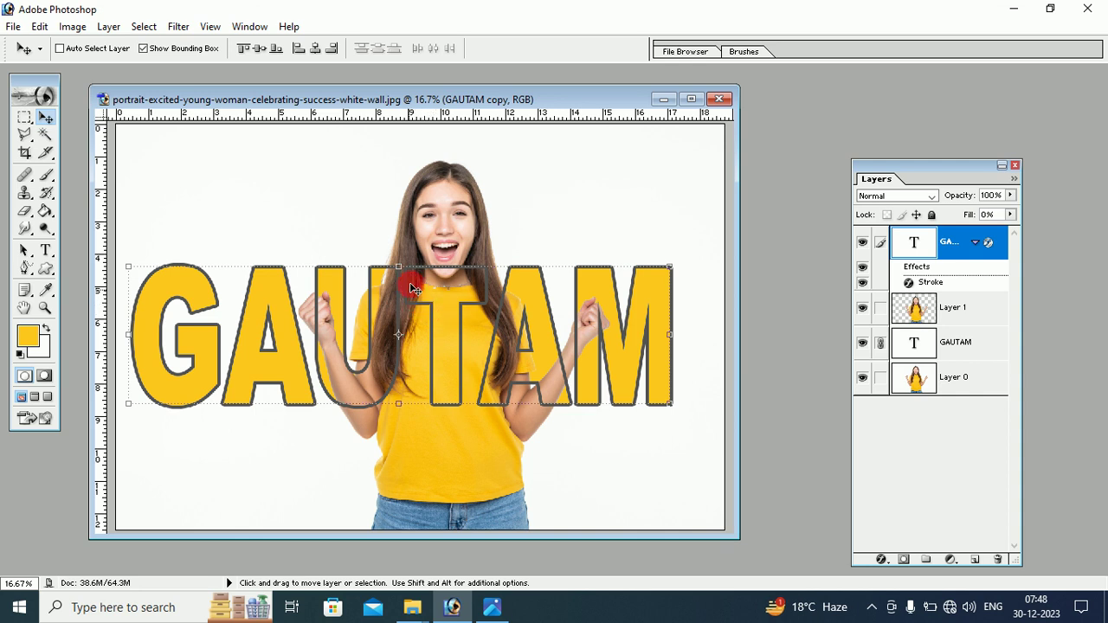
Drag the outlined GAUTAM copy so it aligns over the yellow GAUTAM lettering.
mouse_move(451, 309)
mouse_down()
mouse_move(467, 320)
mouse_move(432, 277)
mouse_up()
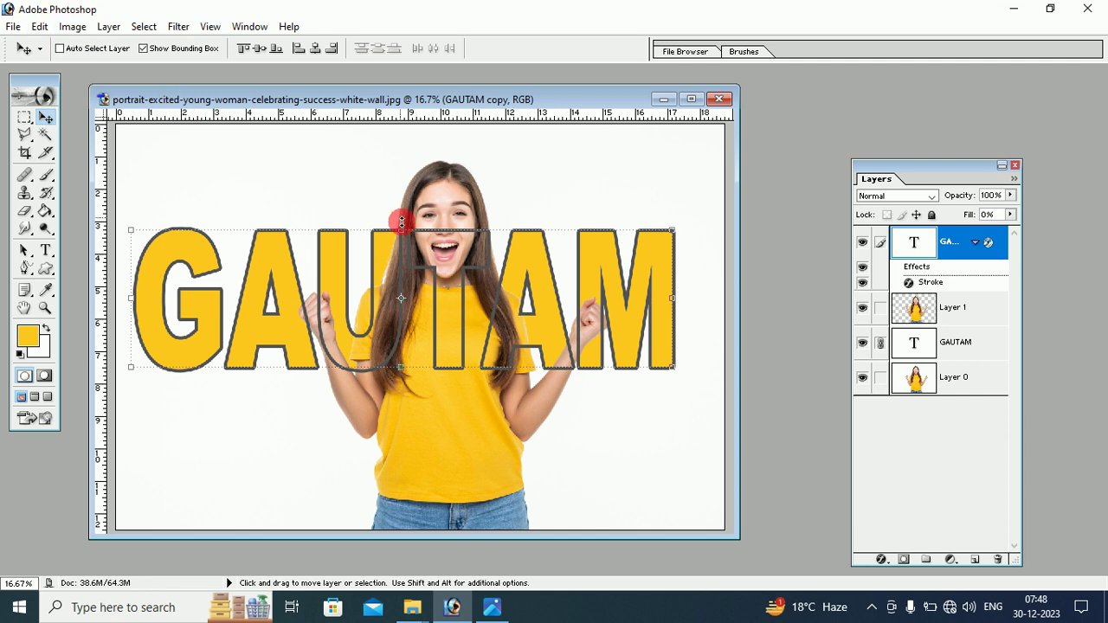
mouse_move(437, 274)
mouse_down()
mouse_move(438, 321)
mouse_move(416, 304)
mouse_move(456, 312)
mouse_move(455, 355)
mouse_move(460, 270)
mouse_move(456, 353)
mouse_move(404, 274)
mouse_move(432, 217)
mouse_move(453, 254)
mouse_move(461, 392)
mouse_move(458, 321)
mouse_move(431, 249)
mouse_move(452, 278)
mouse_move(443, 248)
mouse_move(440, 329)
mouse_move(446, 257)
mouse_move(438, 294)
mouse_up()
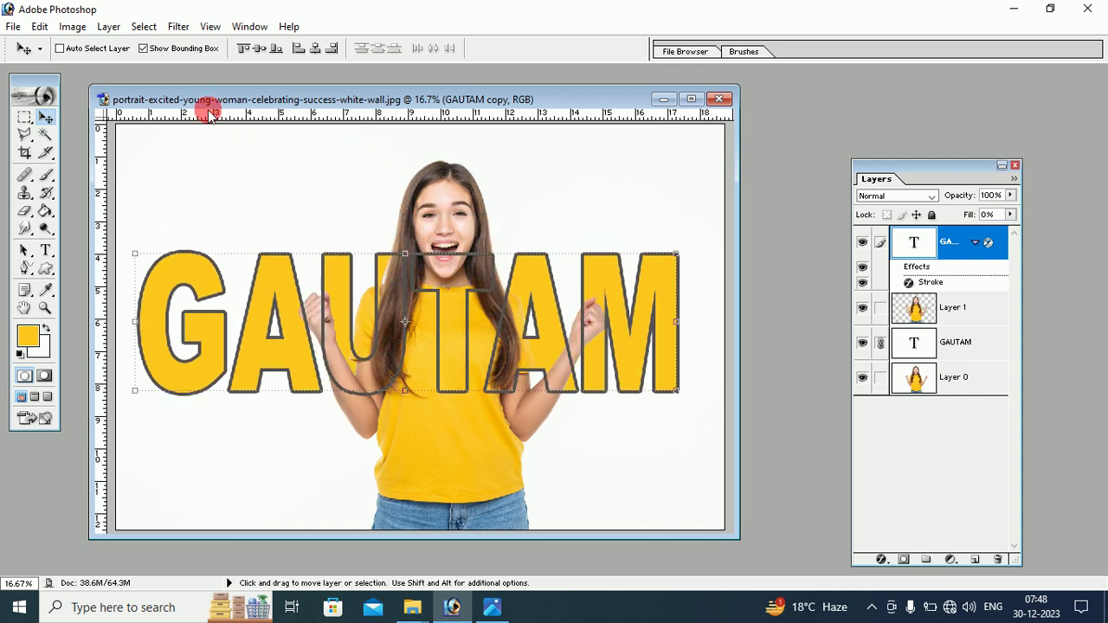
click(13, 26)
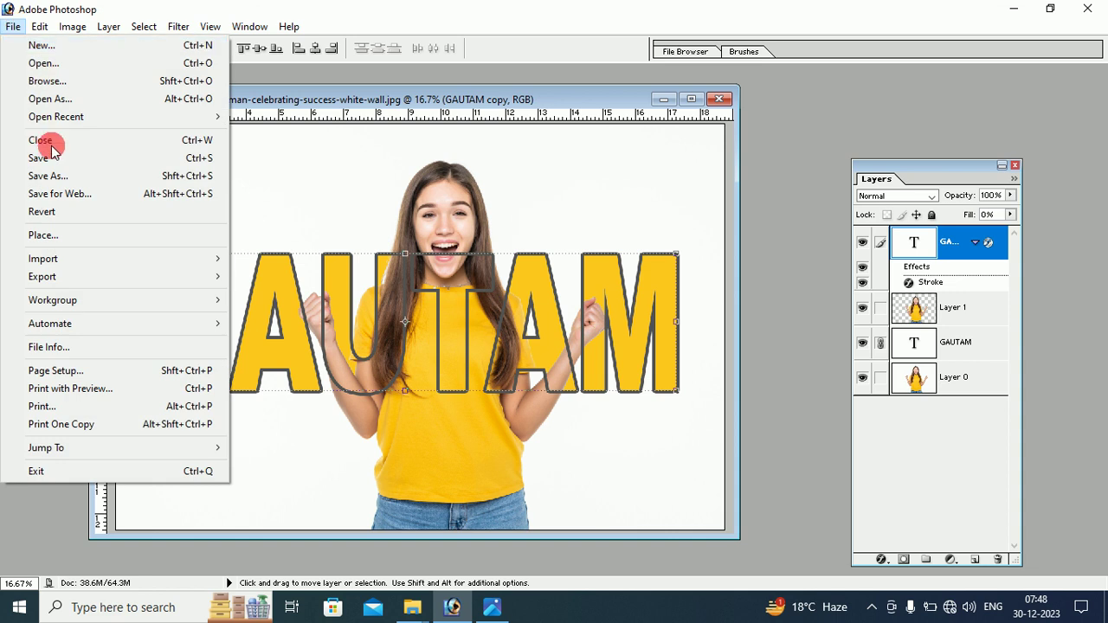
Revert the photo to its saved state, and shift the document window and Layers palette up-left.
click(43, 211)
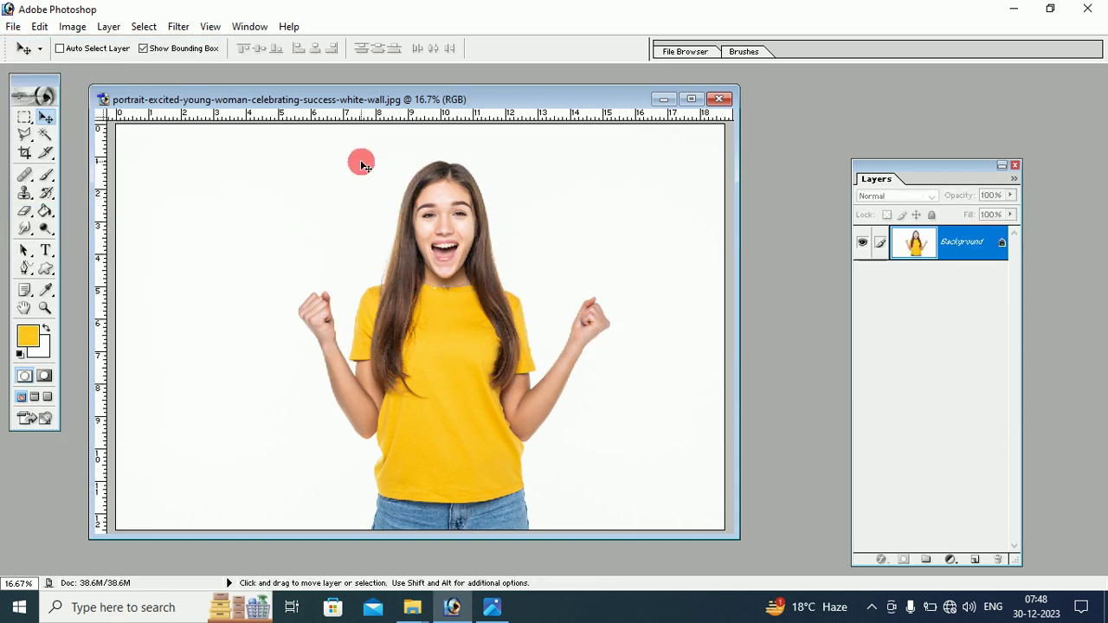
drag(249, 108, 235, 96)
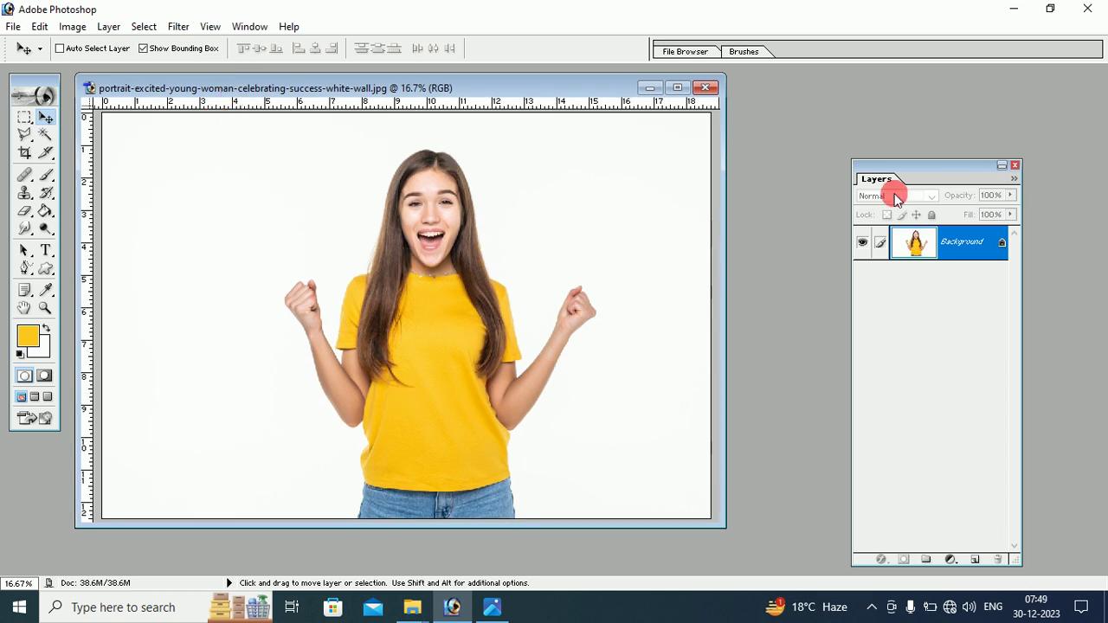
drag(895, 168, 864, 131)
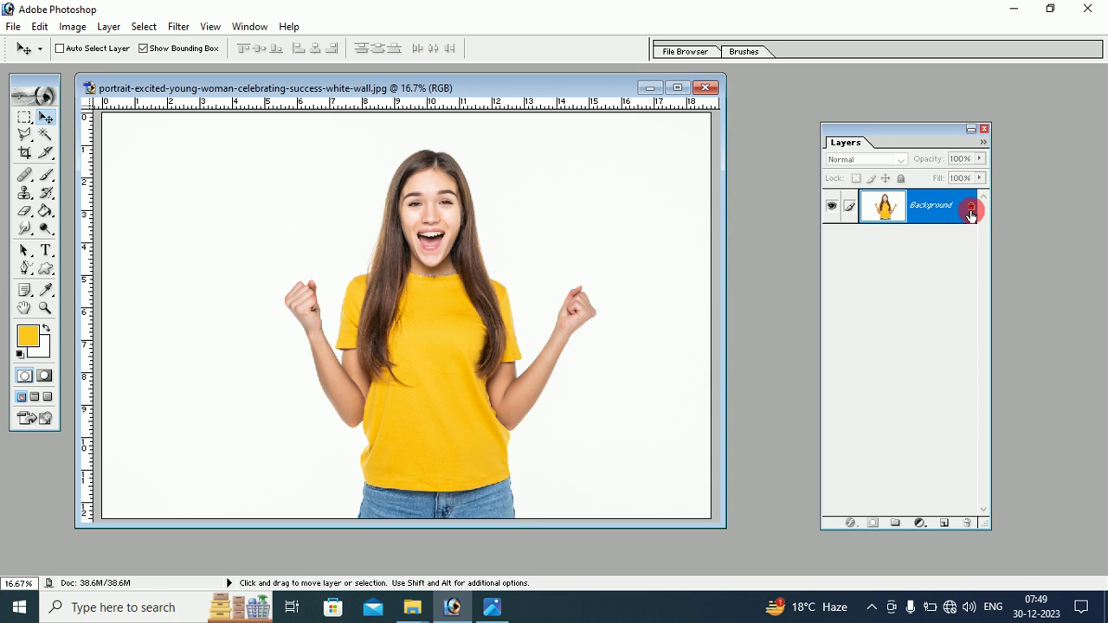
Convert the locked Background into an editable layer named Layer 0.
double_click(971, 208)
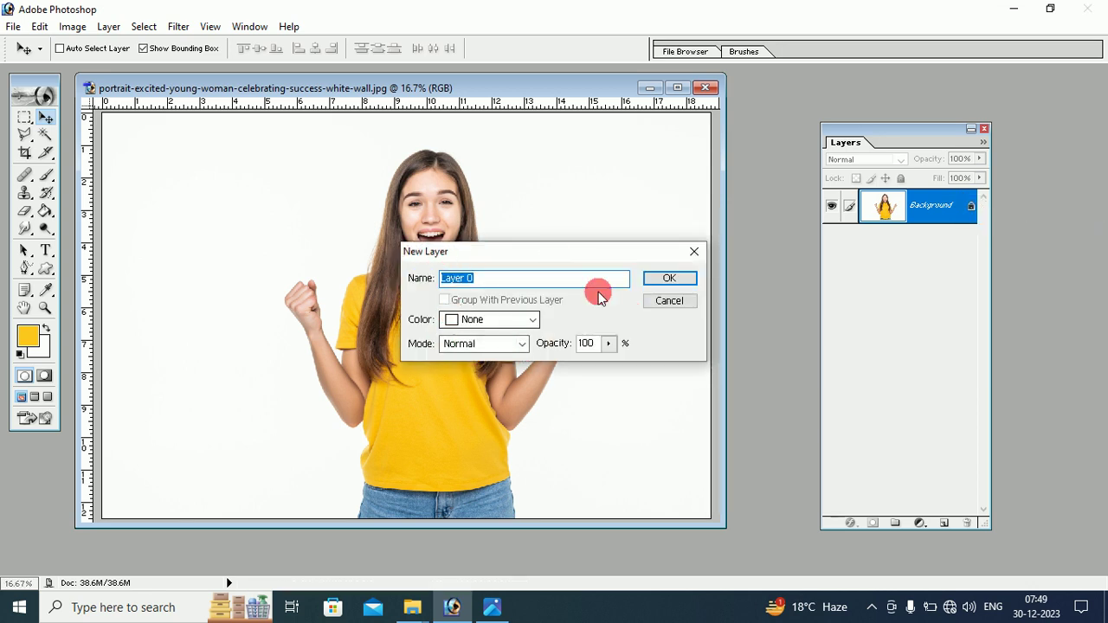
click(662, 282)
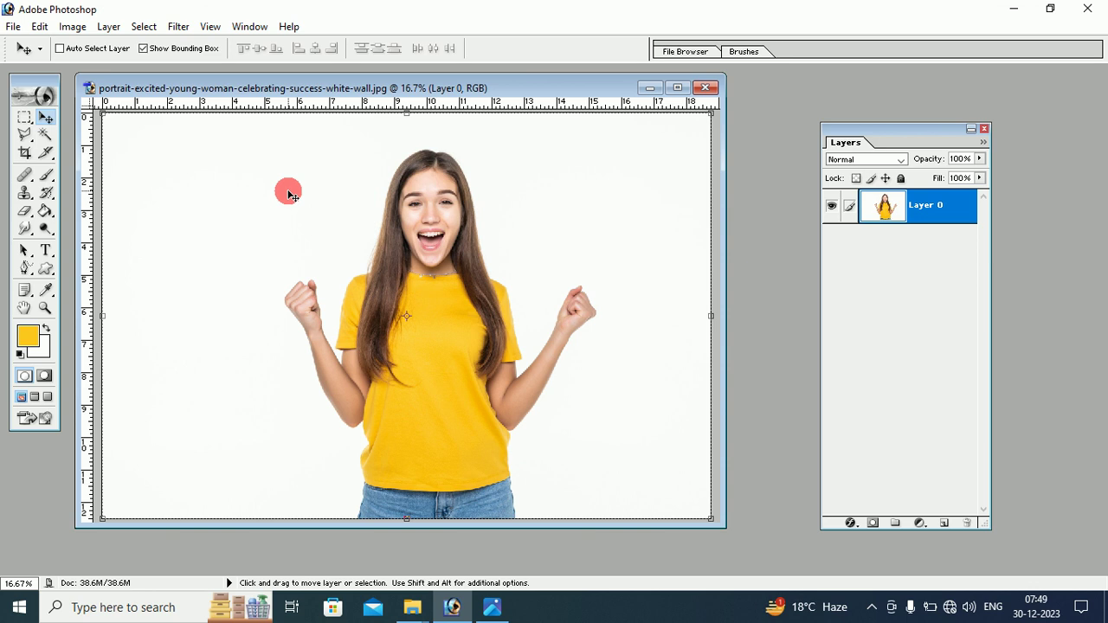
Select the white backdrop around the woman with the Magic Wand tool.
click(46, 137)
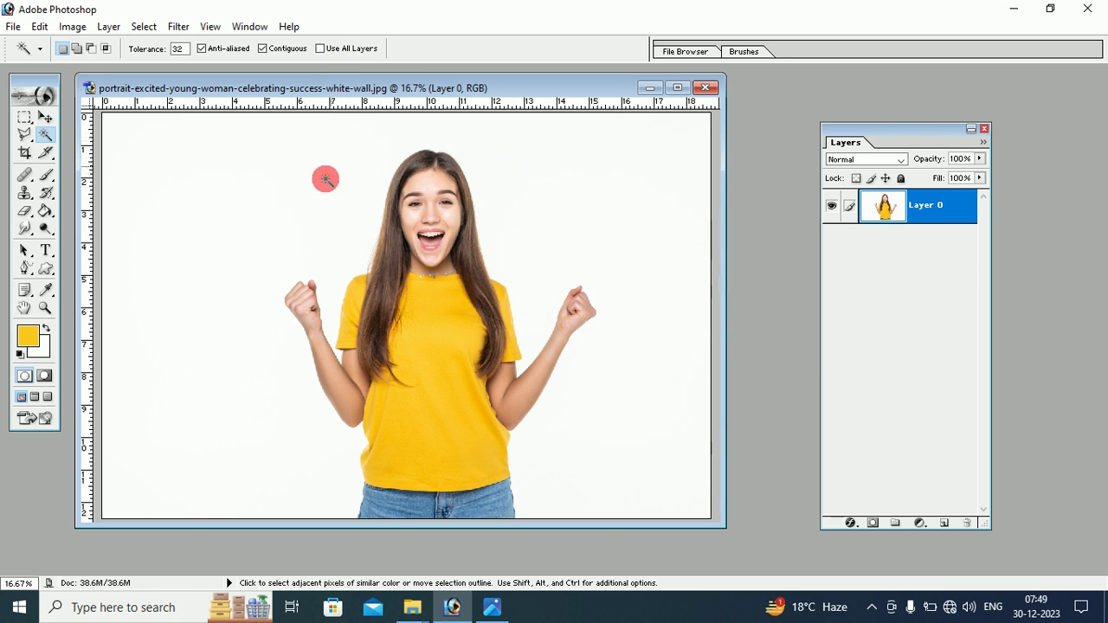
click(300, 194)
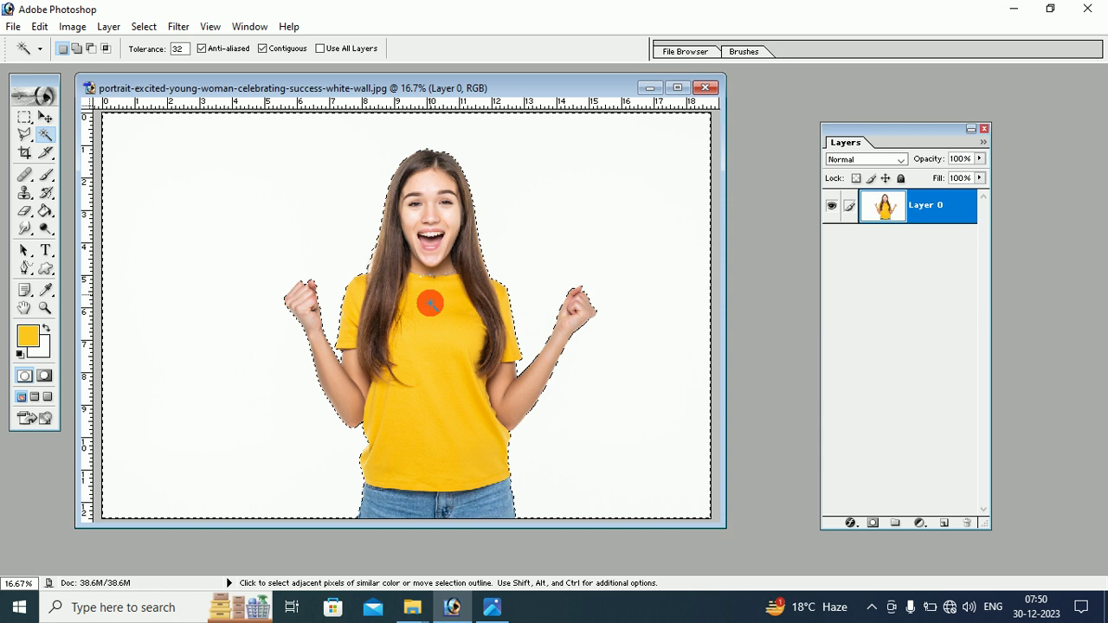
mouse_move(426, 198)
mouse_down()
mouse_move(472, 382)
mouse_move(422, 220)
mouse_move(244, 192)
mouse_up()
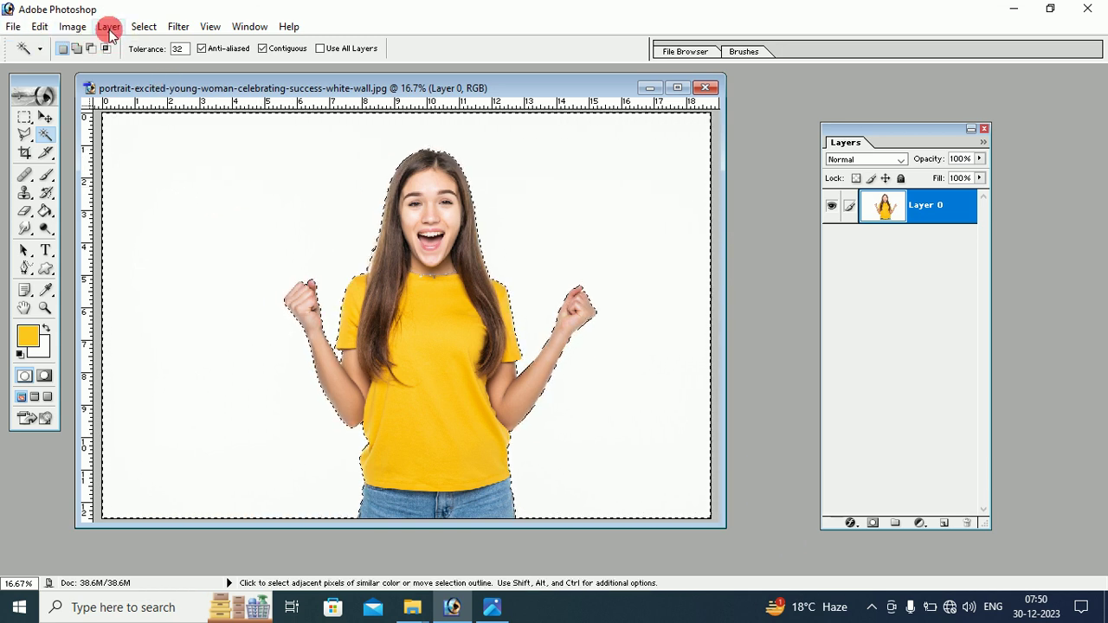
Invert the selection with Select > Inverse so the woman is selected.
click(147, 29)
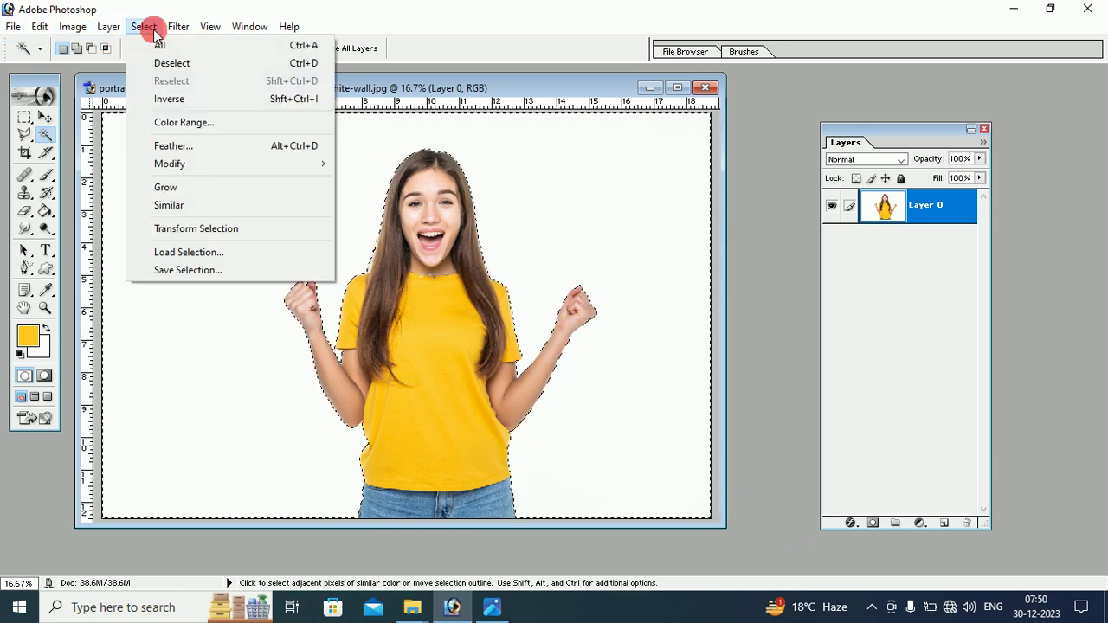
click(196, 102)
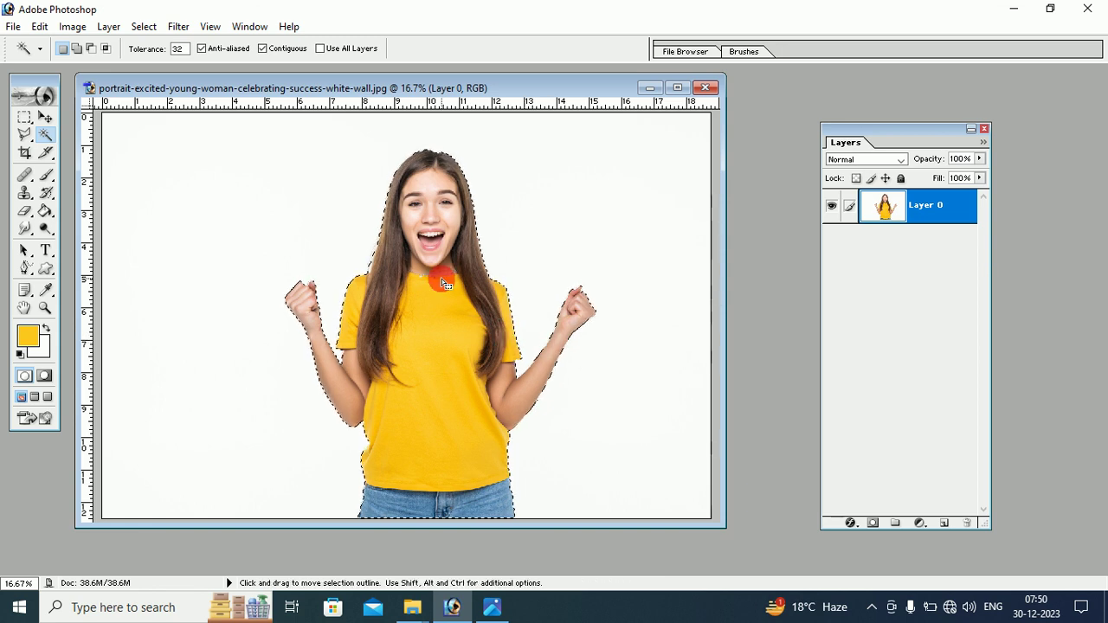
right_click(425, 238)
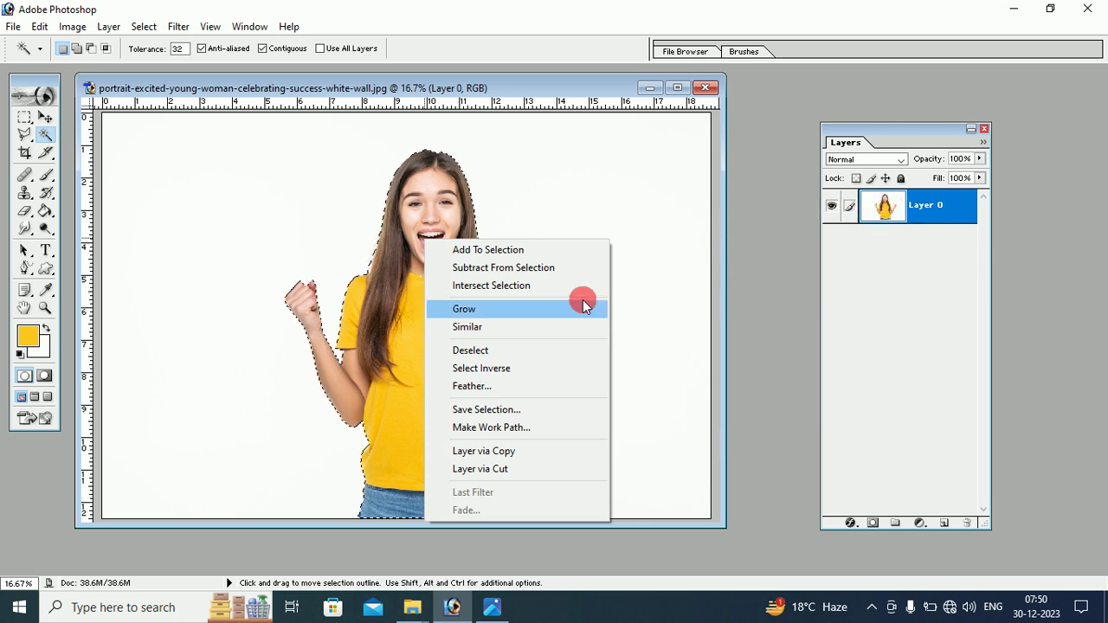
Copy the selected woman onto Layer 1, toggling Layer 0's visibility to check the cut-out.
click(497, 456)
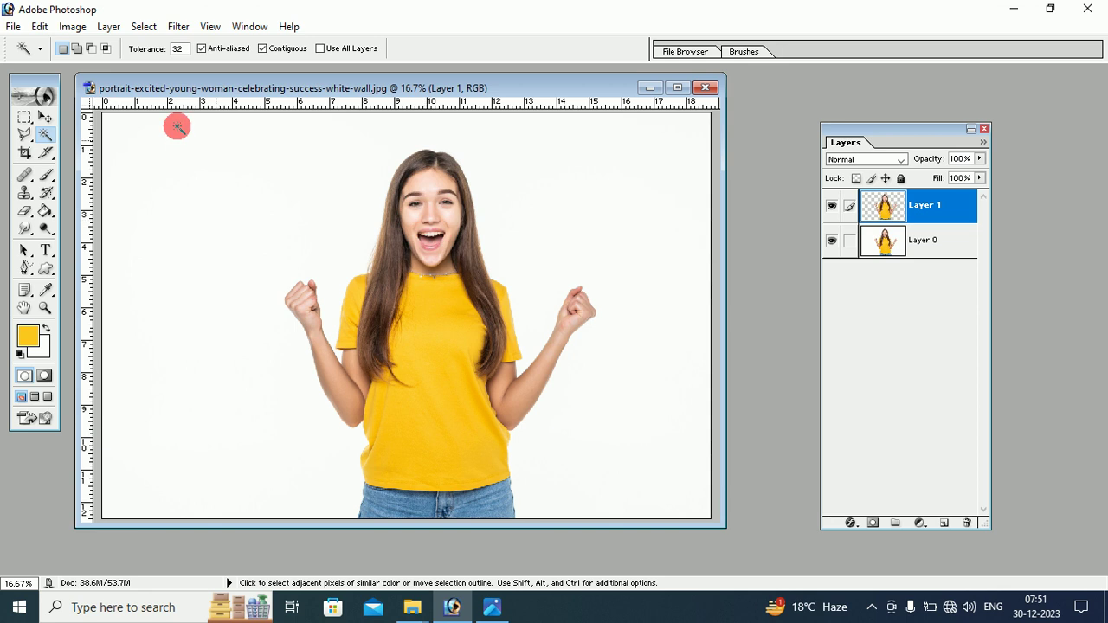
click(48, 117)
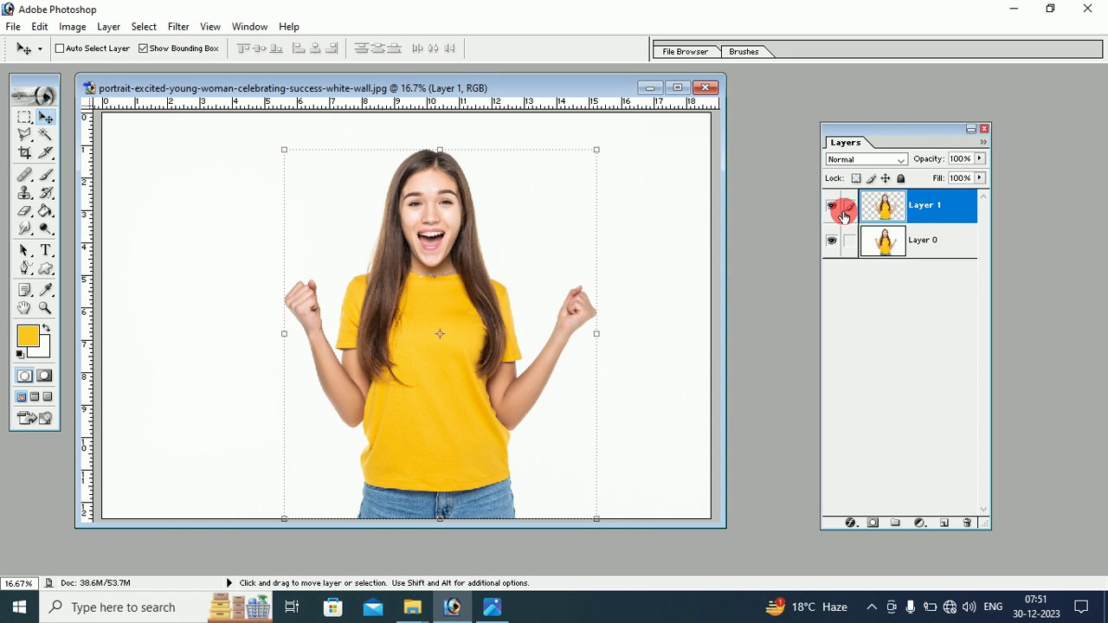
click(833, 241)
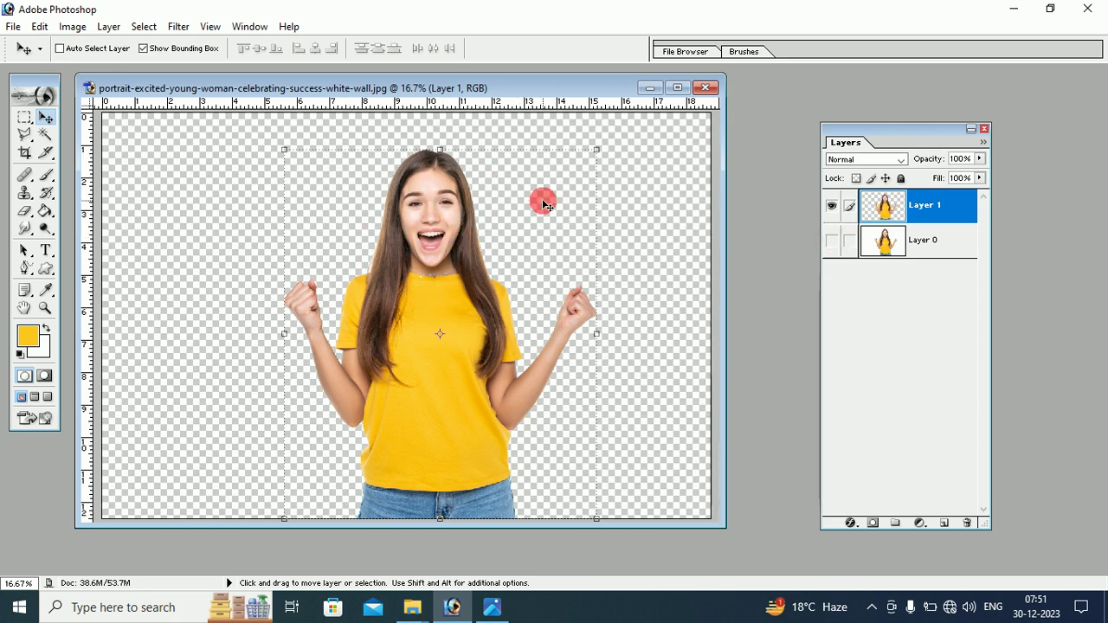
click(832, 240)
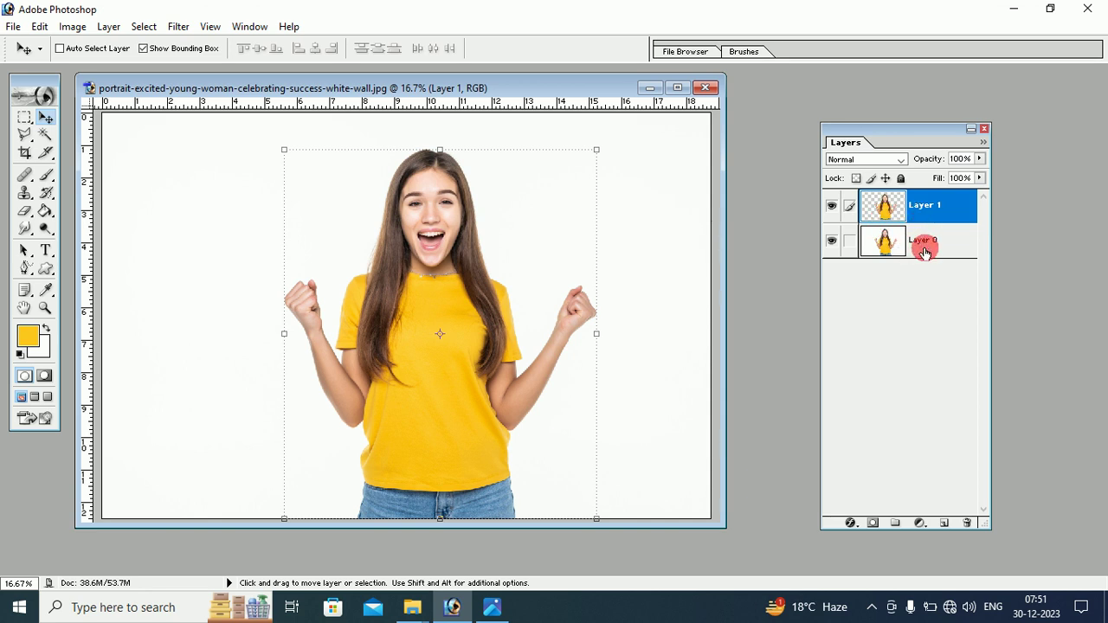
Add an empty Layer 2 directly above Layer 0.
click(924, 252)
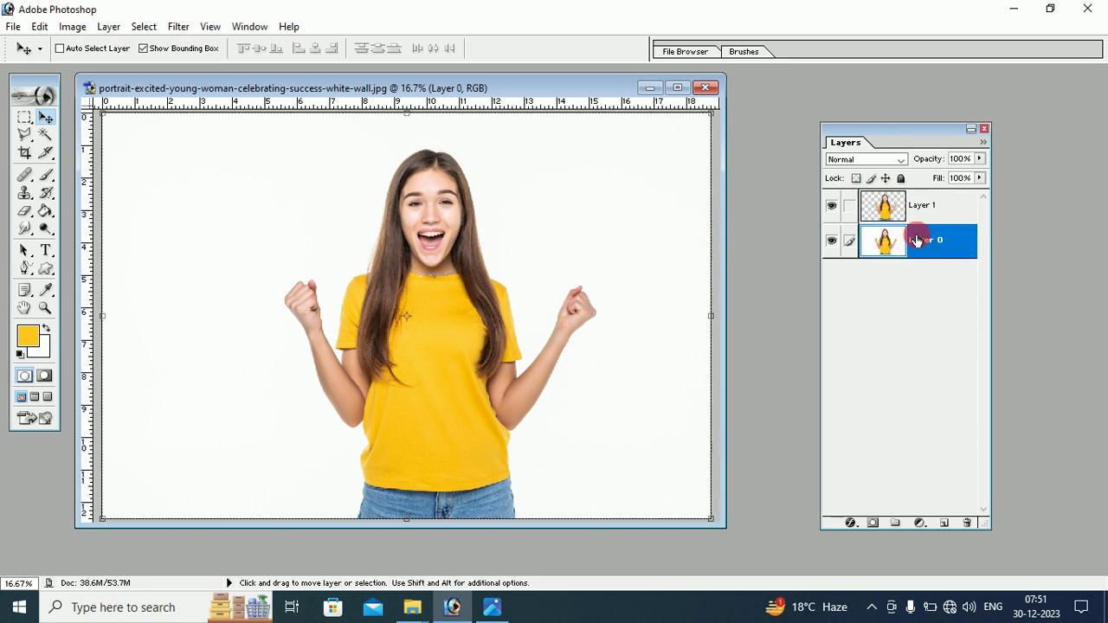
click(944, 524)
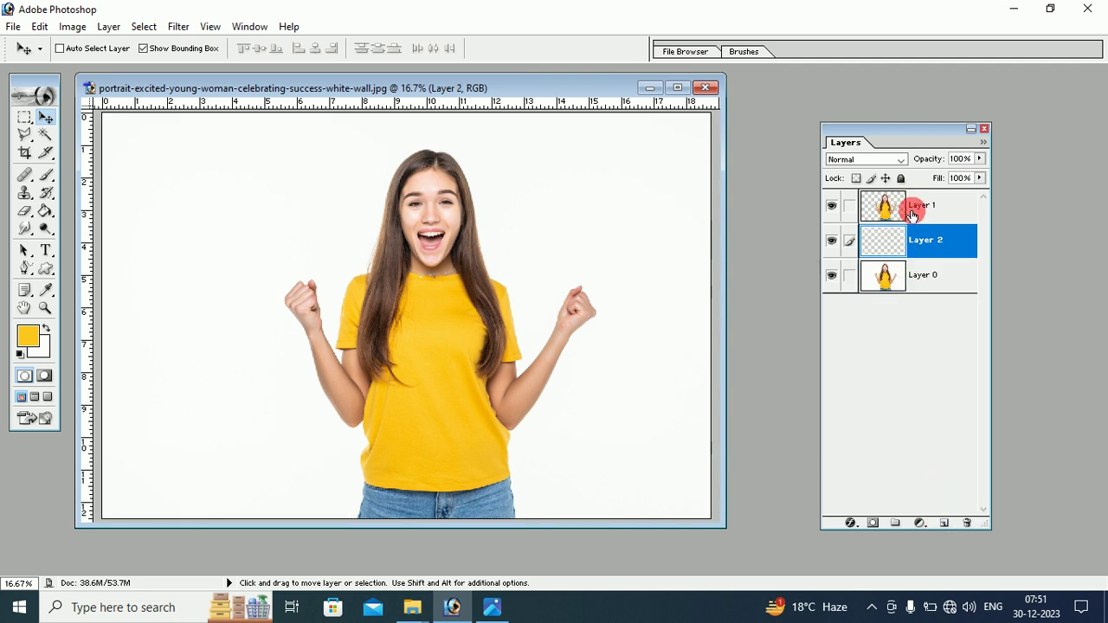
click(933, 250)
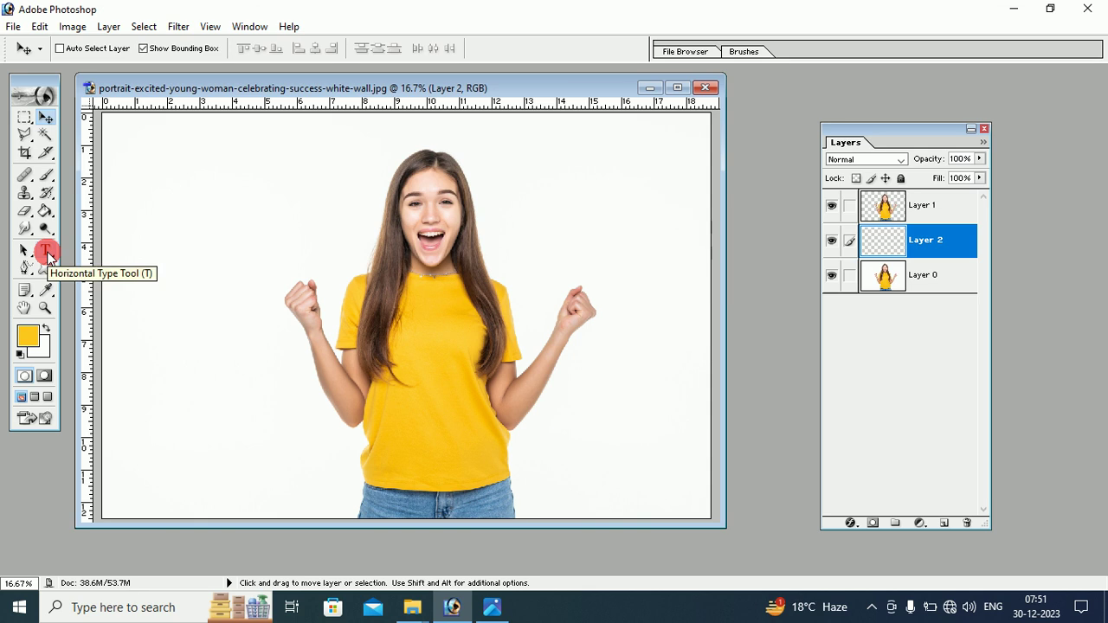
Type yellow 60 pt Arial Black 'GAUTAM' left of the woman, then nudge it right.
click(47, 251)
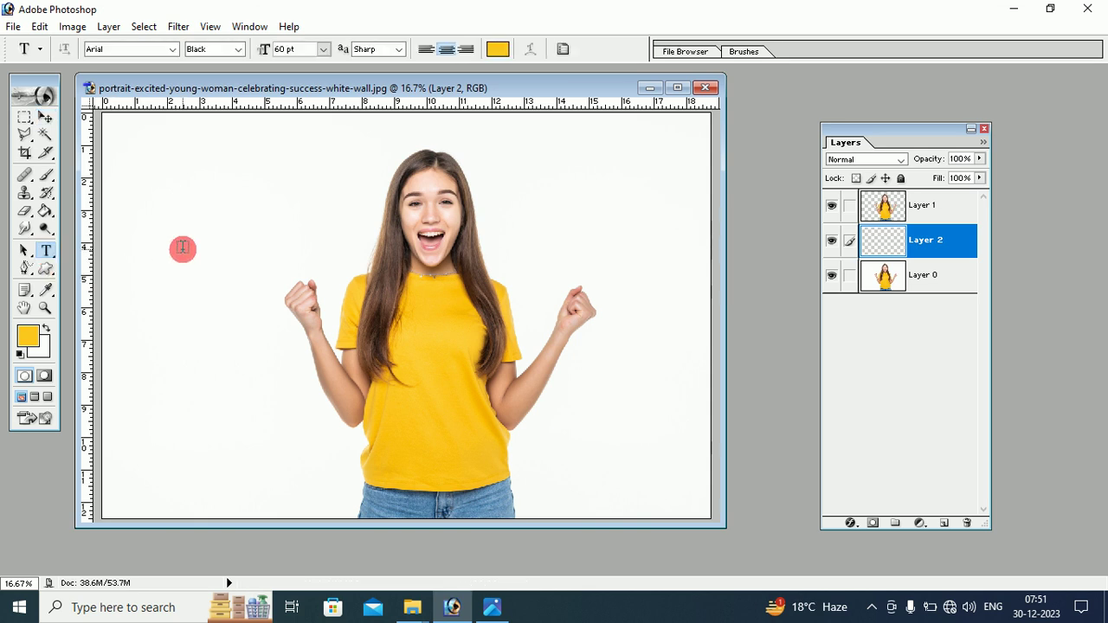
click(246, 275)
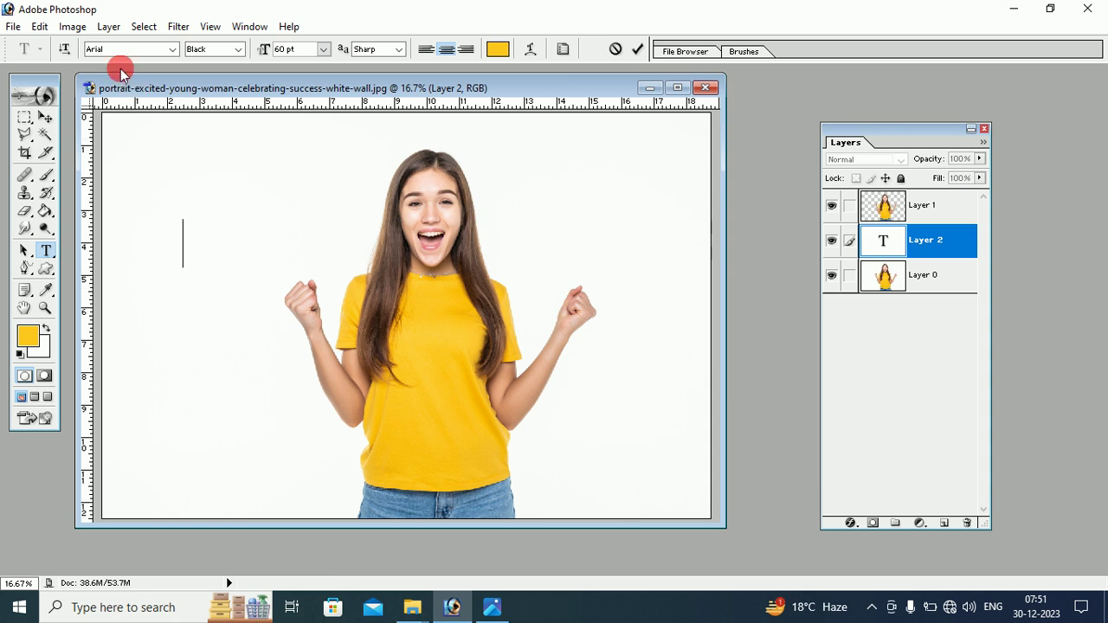
click(203, 52)
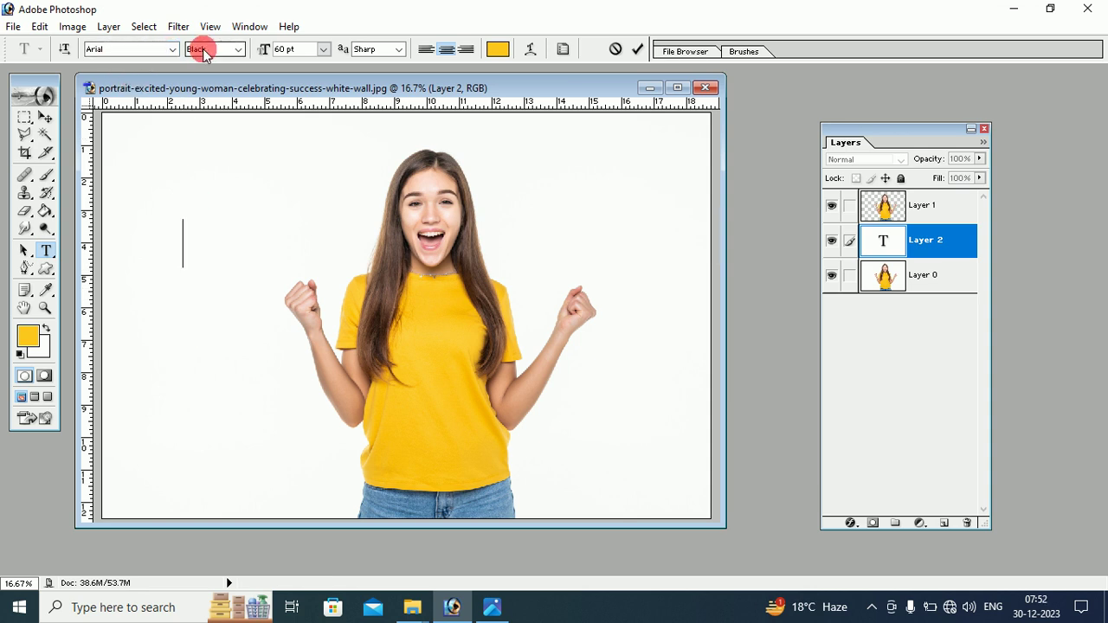
click(195, 236)
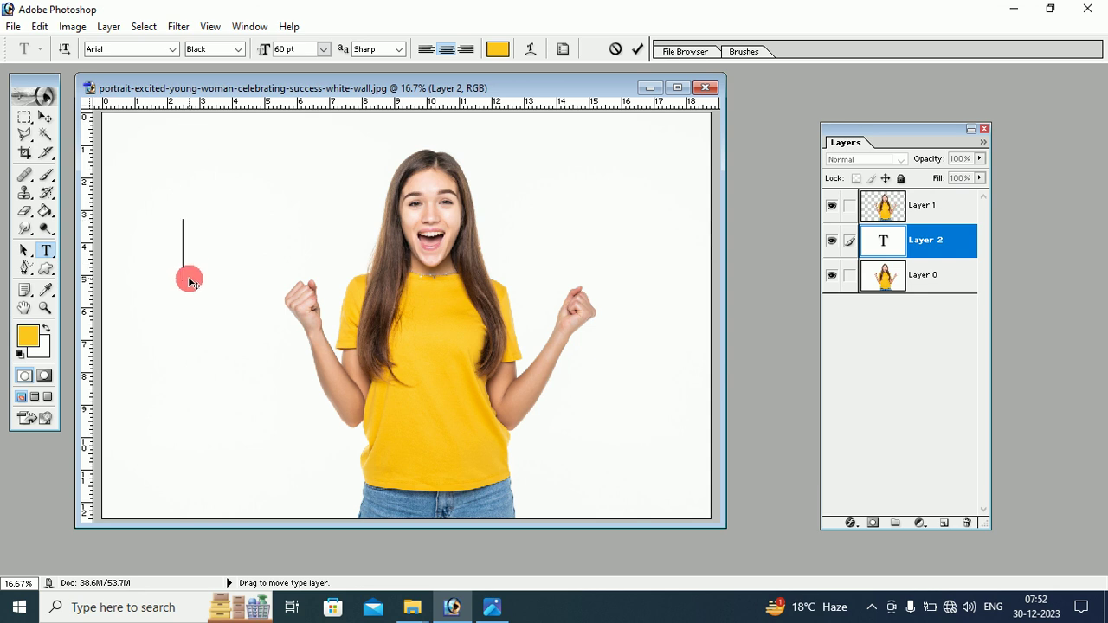
text(GA)
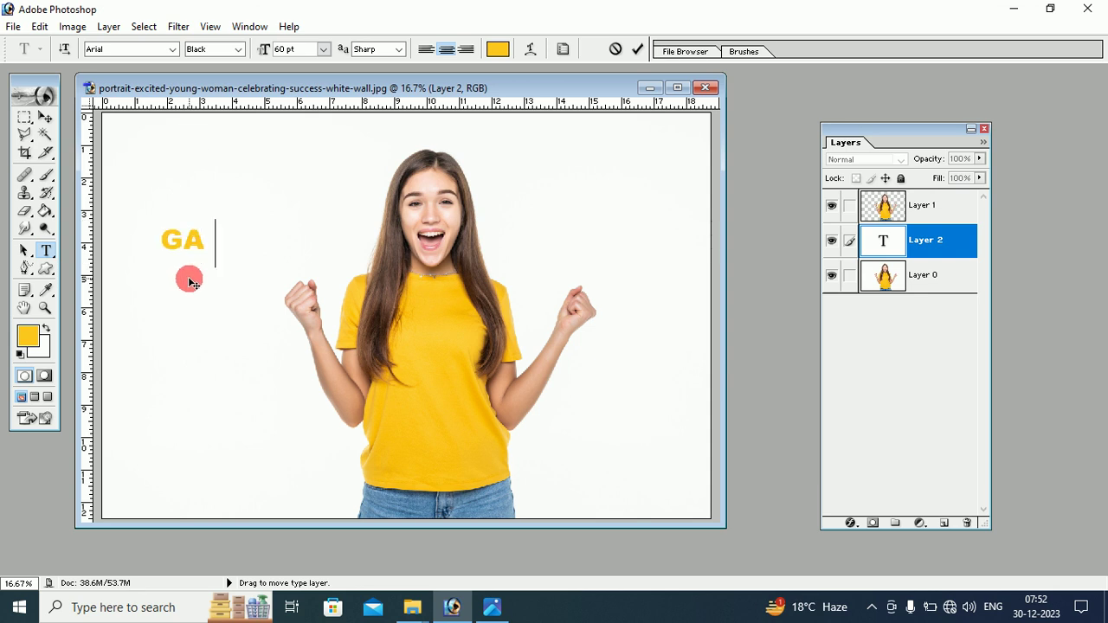
text(UTAM)
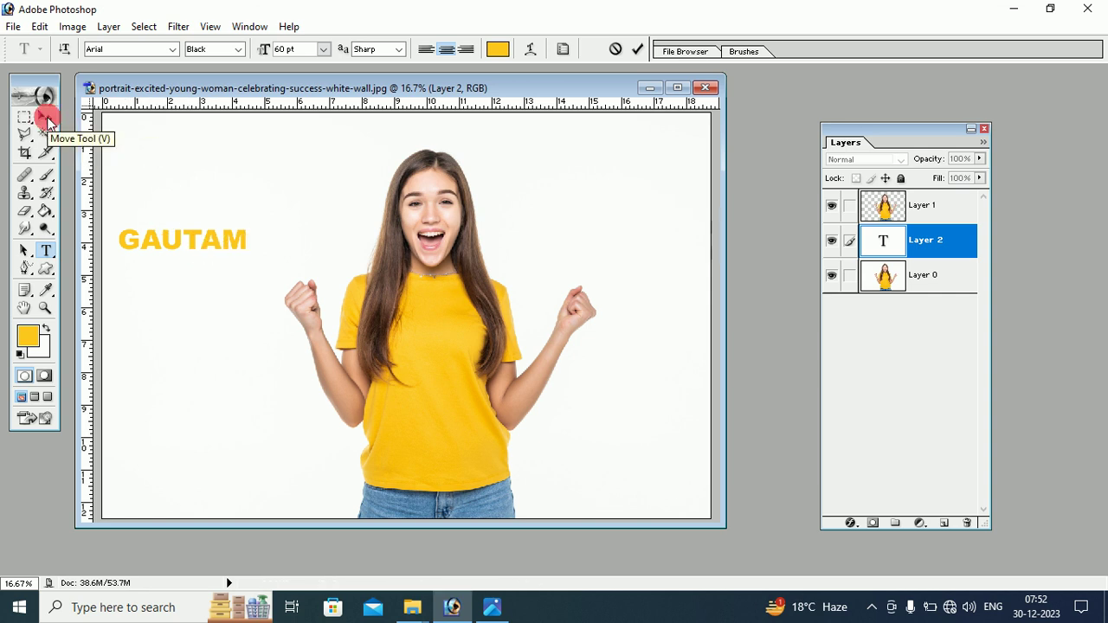
click(45, 117)
drag(217, 244, 263, 244)
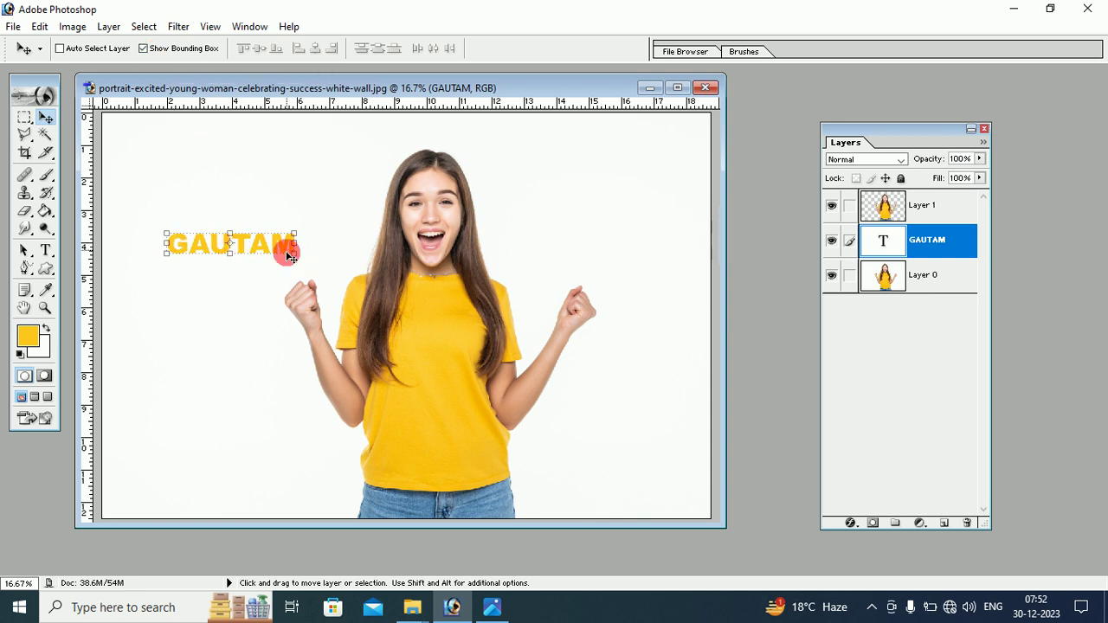
Scale GAUTAM up across the photo and place it behind the woman at chest height.
drag(295, 253, 668, 359)
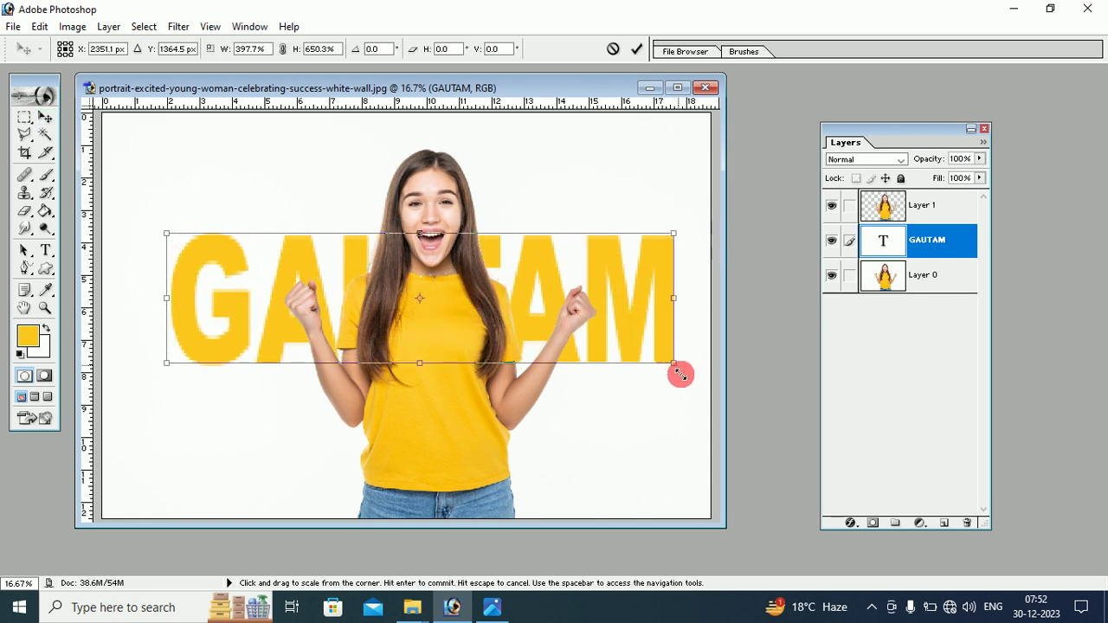
drag(668, 359, 680, 404)
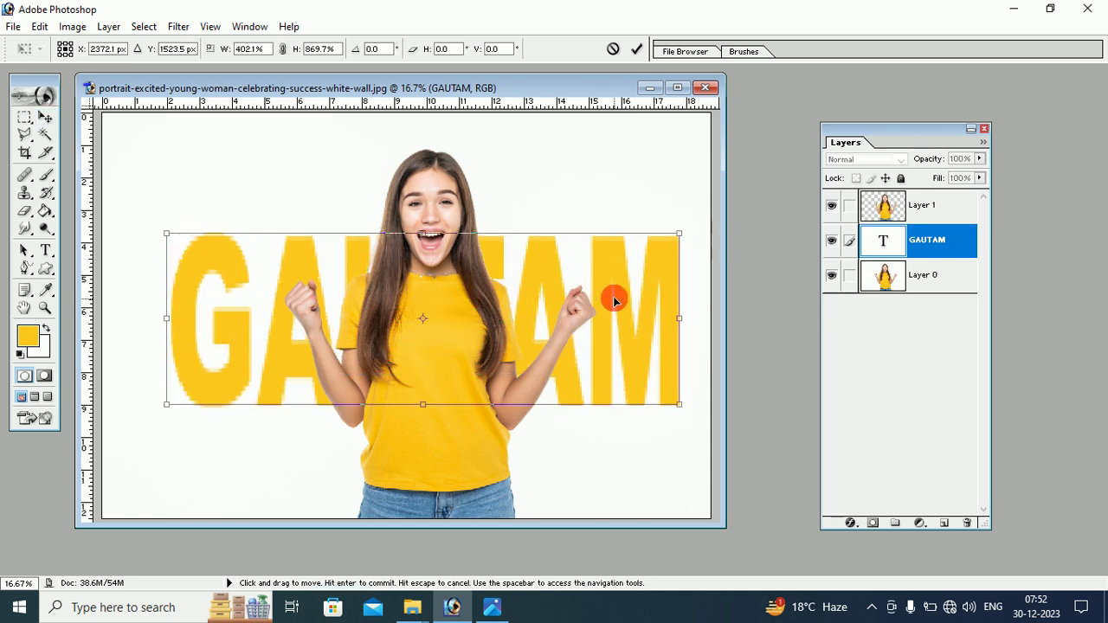
drag(635, 298, 639, 300)
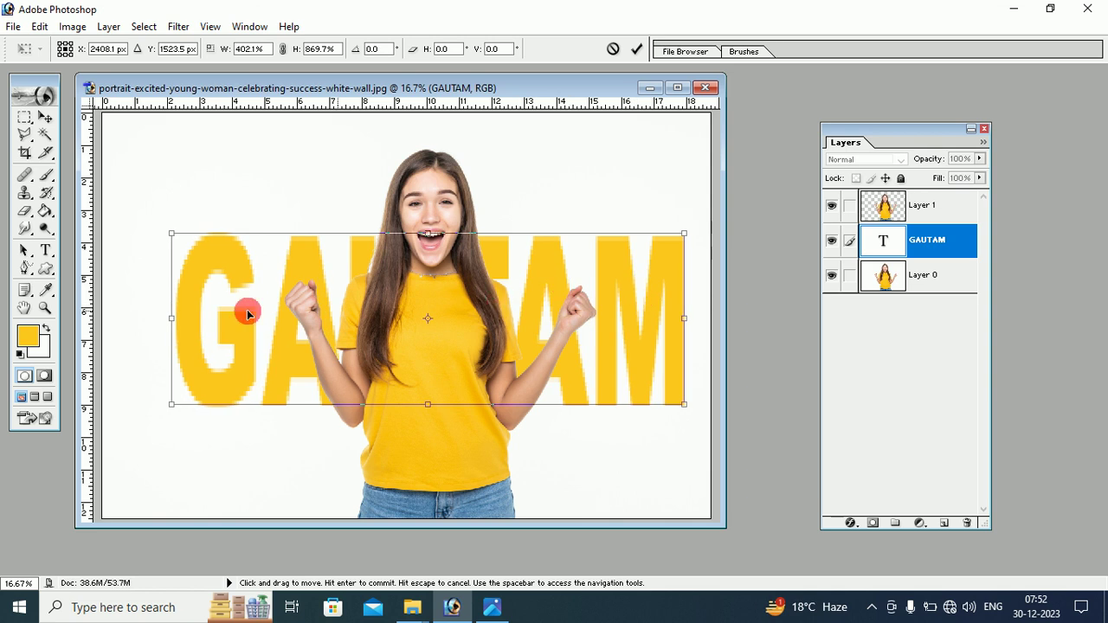
drag(171, 318, 146, 318)
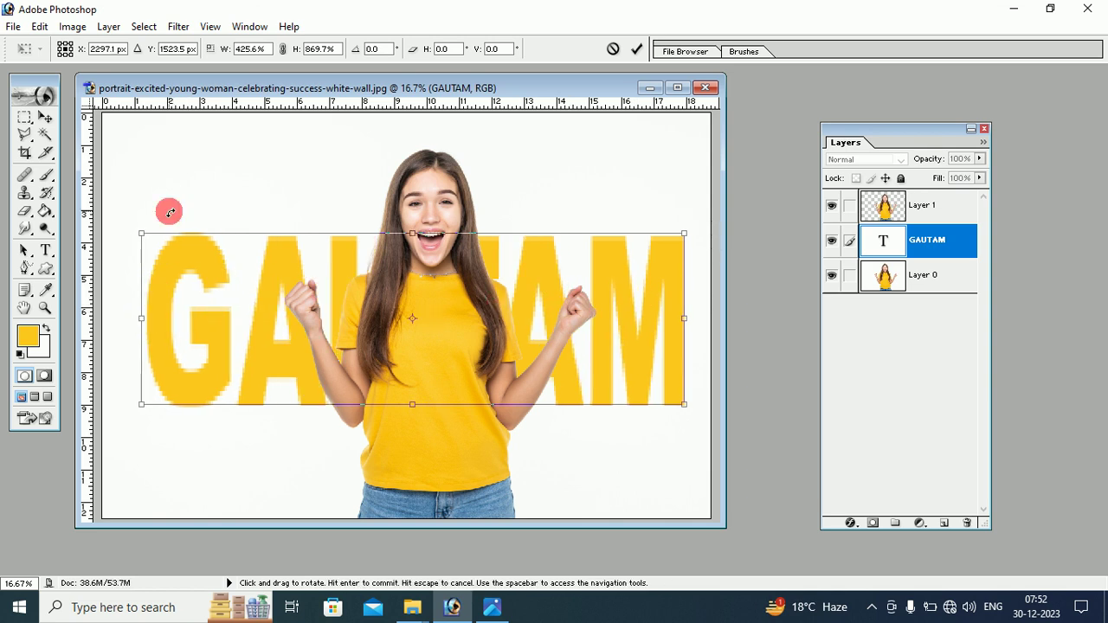
click(45, 117)
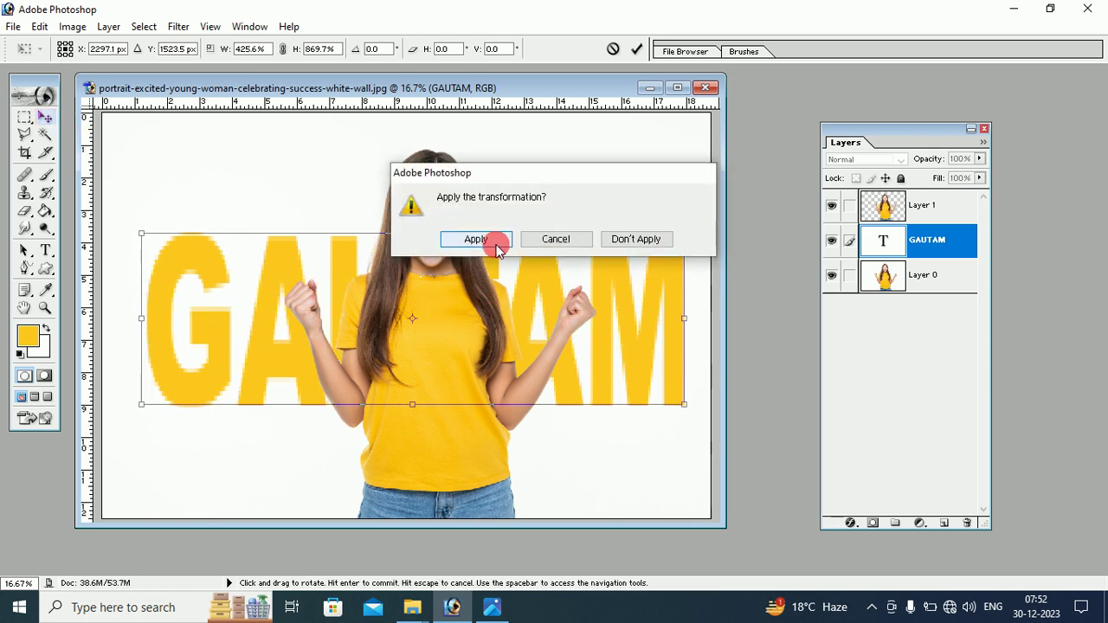
click(475, 239)
mouse_move(316, 286)
mouse_down()
mouse_move(286, 260)
mouse_move(285, 193)
mouse_move(285, 284)
mouse_move(264, 261)
mouse_move(288, 278)
mouse_move(279, 257)
mouse_up()
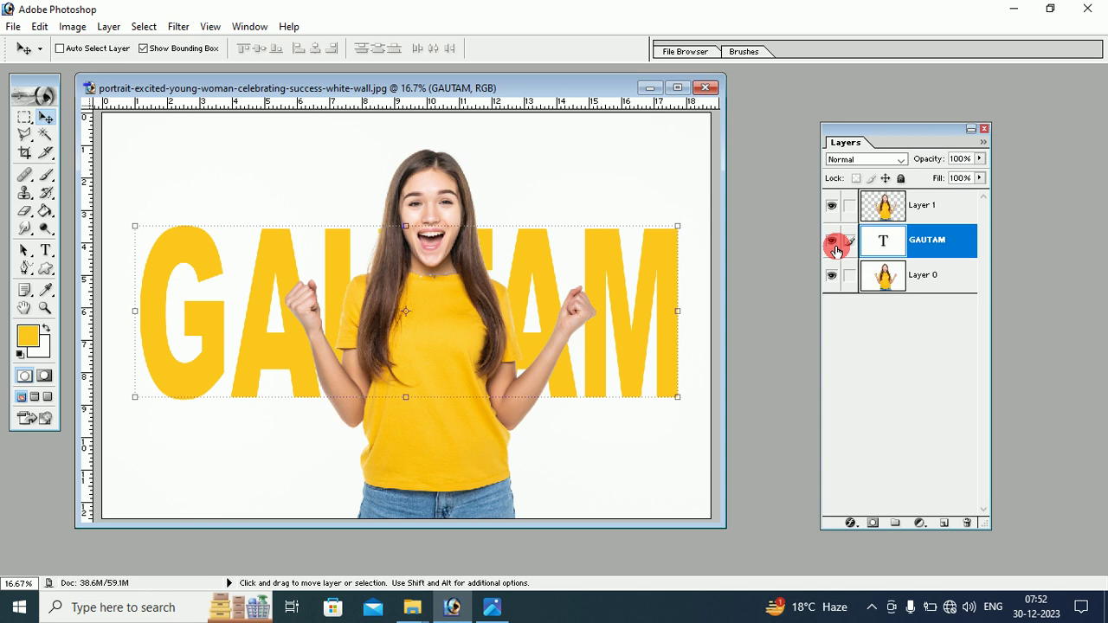
Duplicate the GAUTAM text layer, keeping the name 'GAUTAM copy'.
right_click(917, 245)
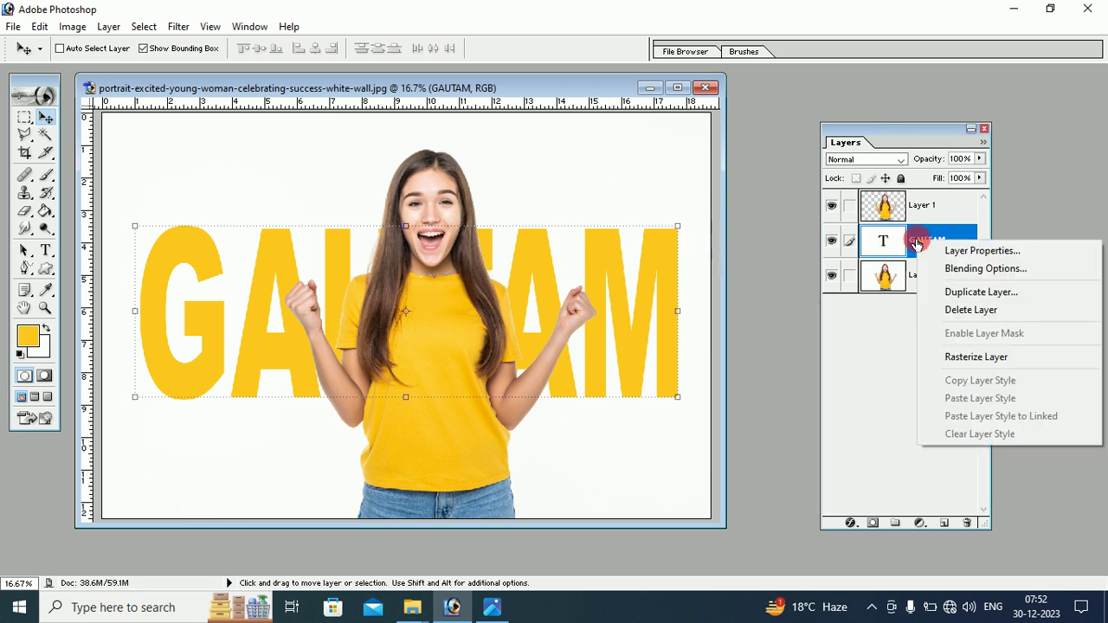
click(968, 295)
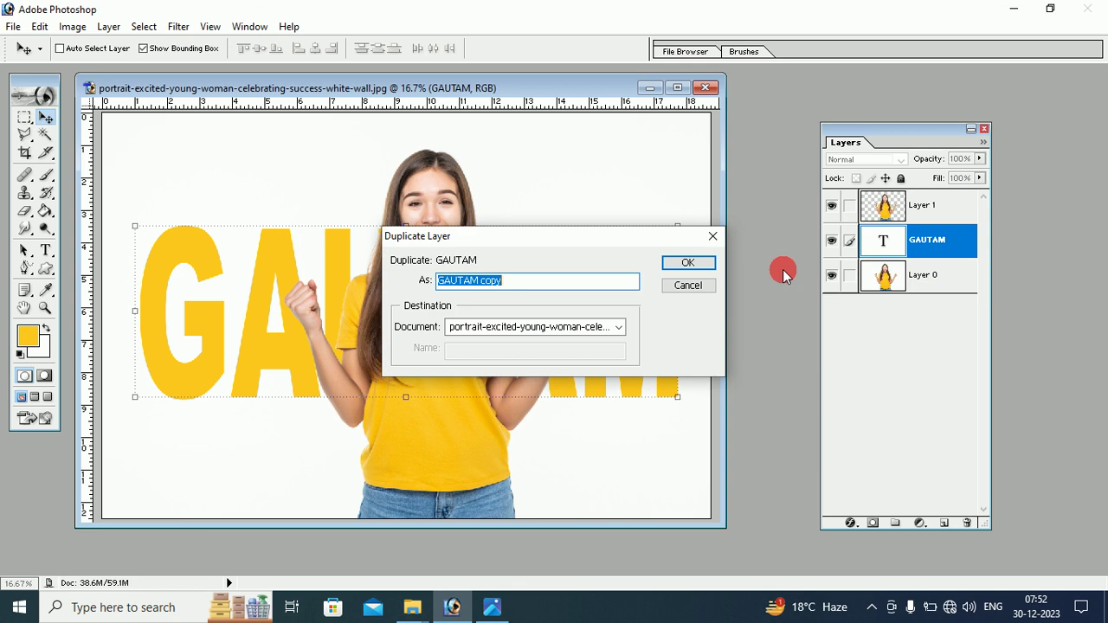
click(687, 263)
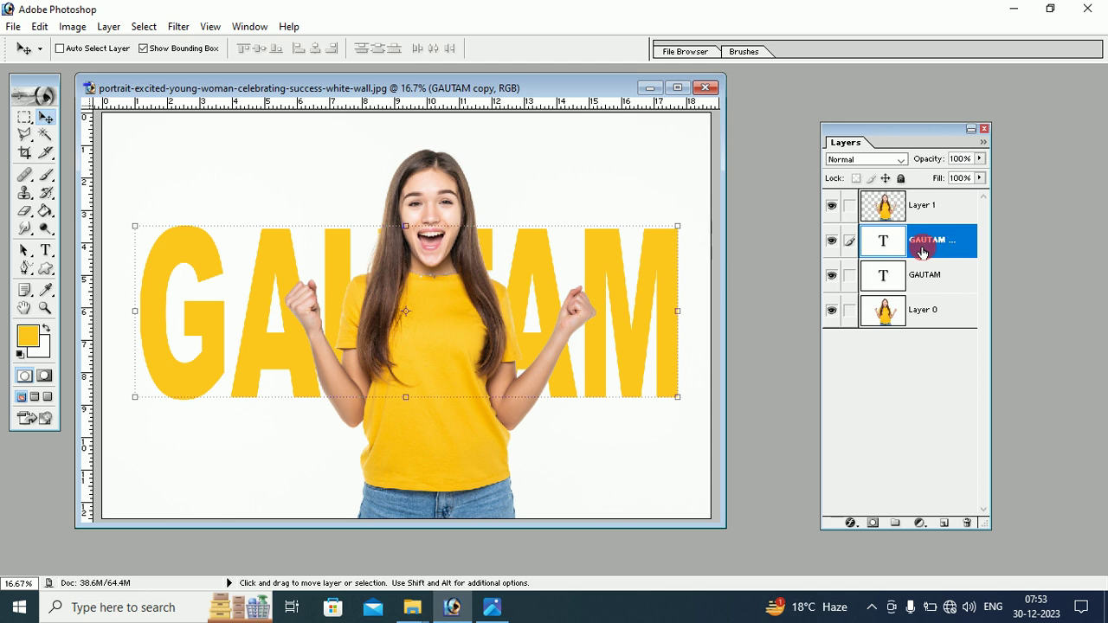
Move 'GAUTAM copy' above Layer 1 to the top of the layer stack, keeping its name.
mouse_move(939, 248)
mouse_down()
mouse_move(938, 206)
mouse_move(928, 206)
mouse_up()
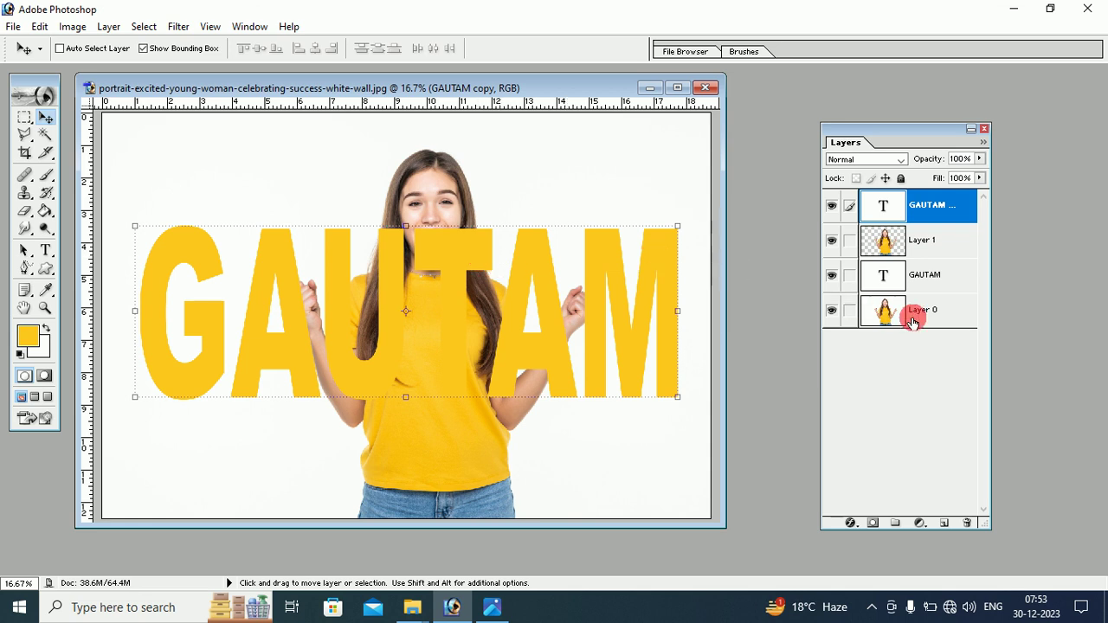
mouse_move(906, 322)
mouse_down()
mouse_move(888, 313)
mouse_move(901, 322)
mouse_up()
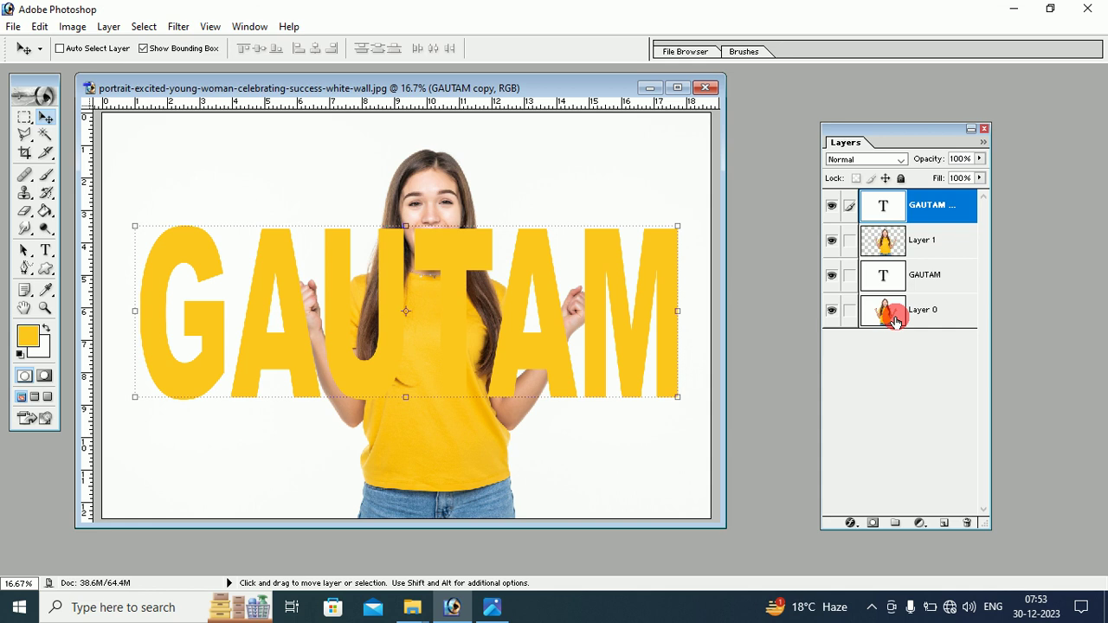
mouse_move(892, 322)
mouse_down()
mouse_move(919, 282)
mouse_move(910, 242)
mouse_move(898, 248)
mouse_move(900, 206)
mouse_move(926, 208)
mouse_up()
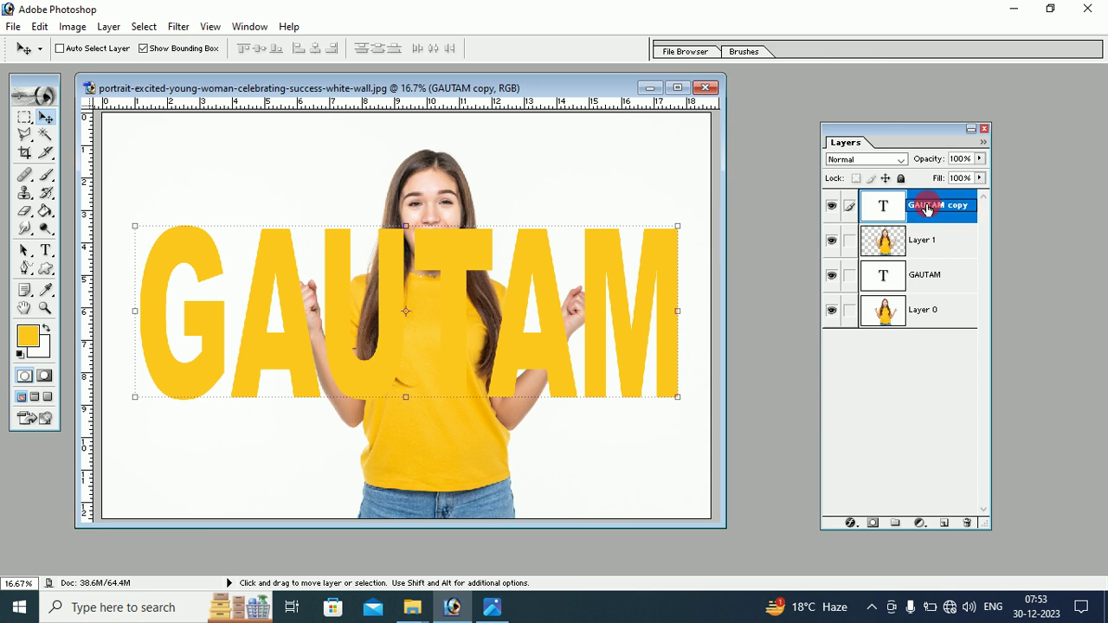
key(Return)
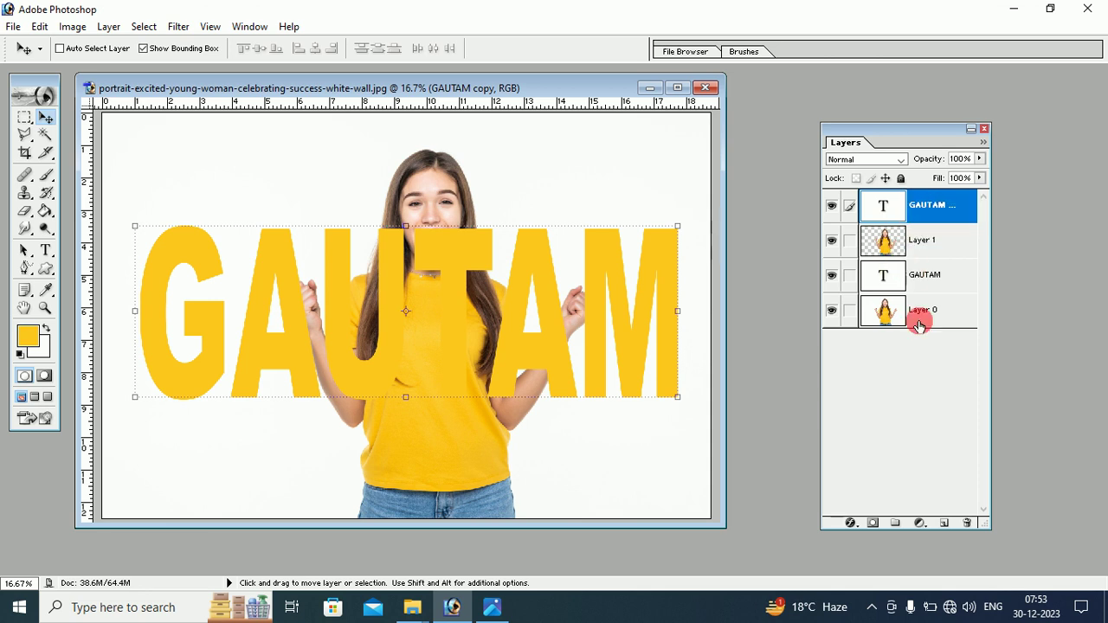
double_click(923, 209)
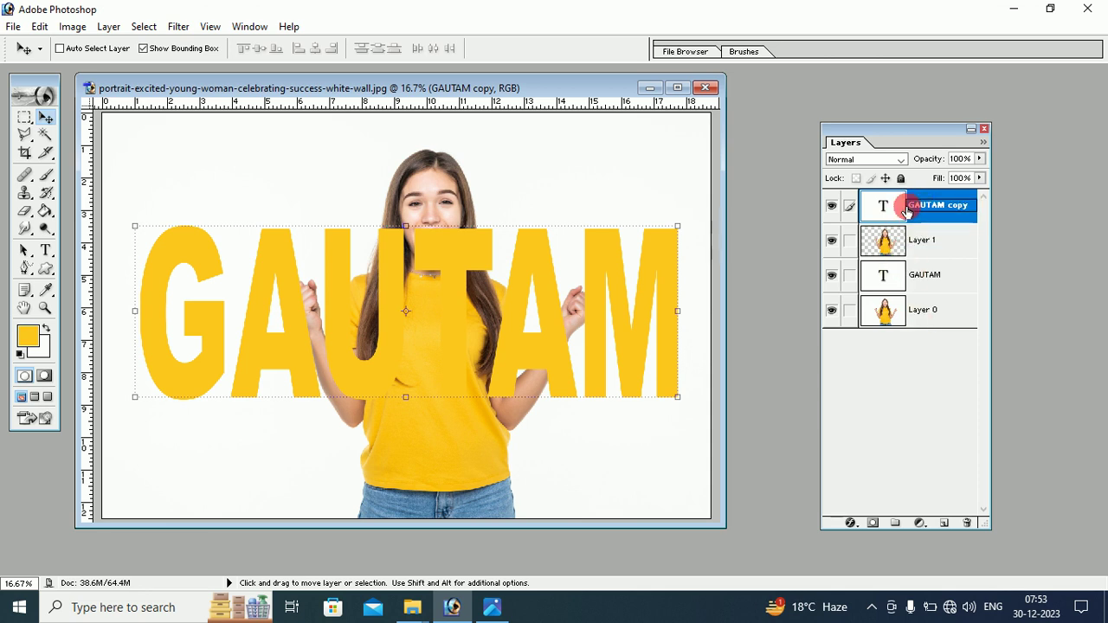
click(644, 285)
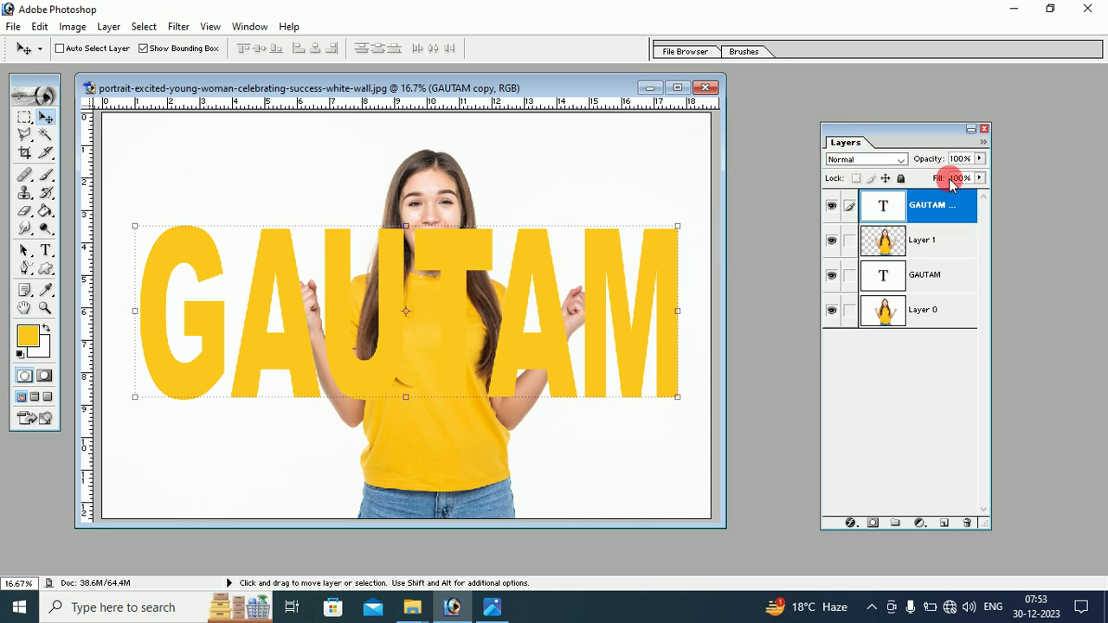
Drop the GAUTAM copy layer's Fill to 0% so the yellow text shows behind the woman.
click(981, 179)
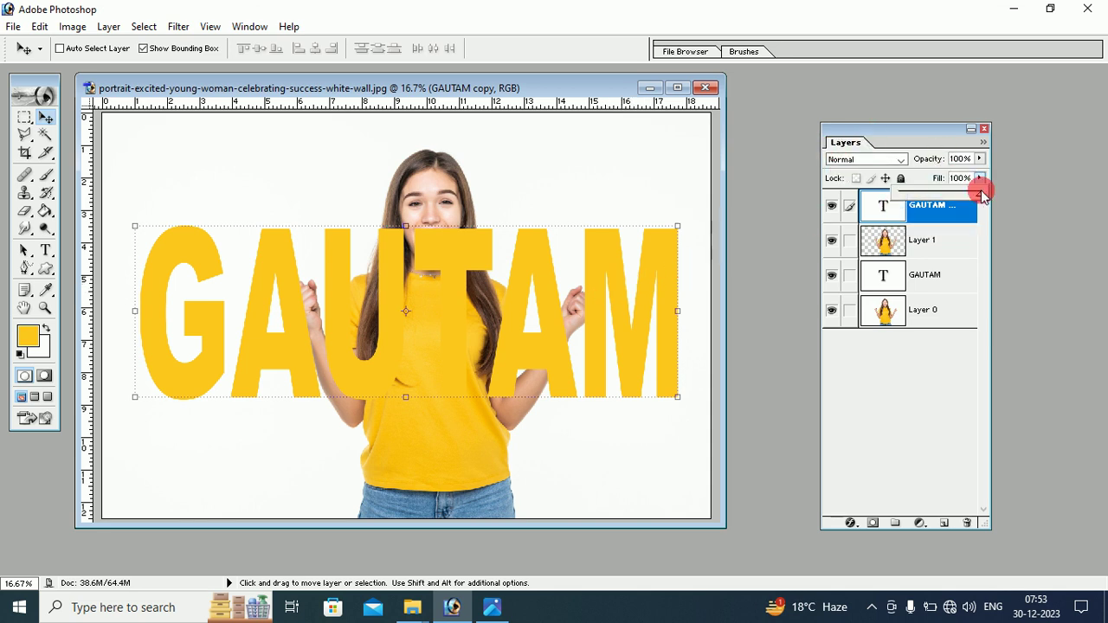
drag(981, 196, 894, 194)
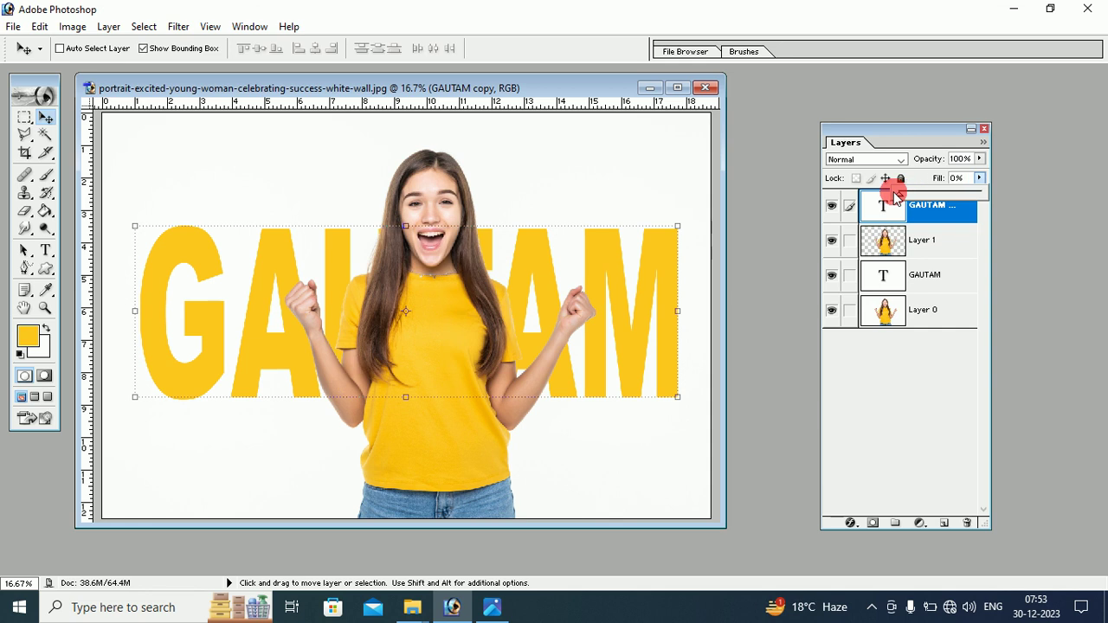
click(928, 217)
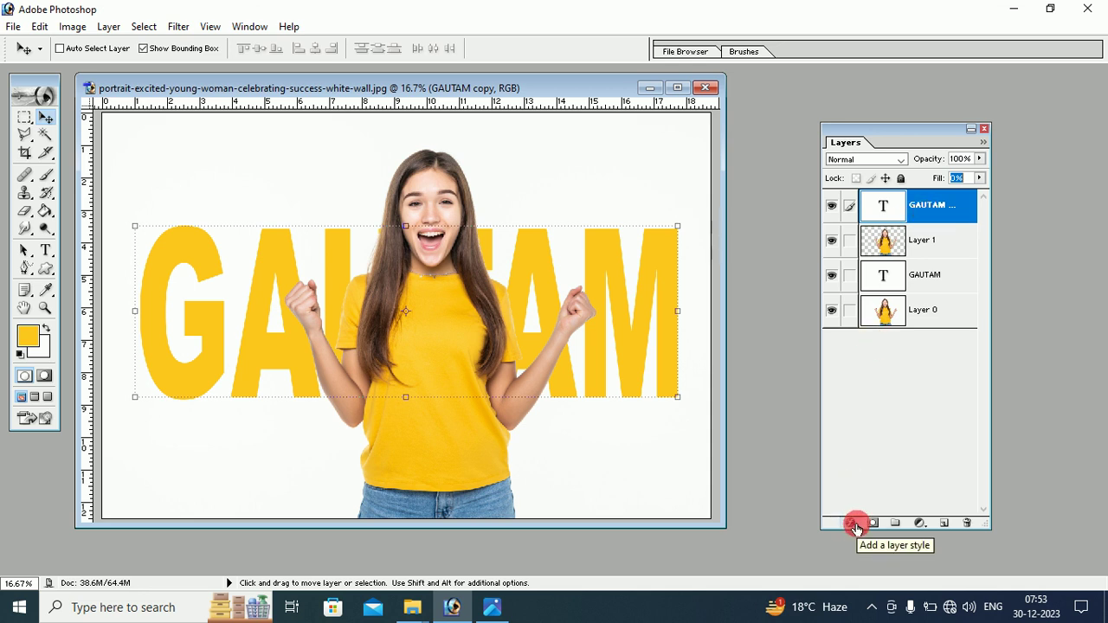
Give the GAUTAM copy a 16 px Stroke in grey-brown colour 735C5C.
click(855, 525)
mouse_move(856, 528)
mouse_down()
mouse_move(877, 515)
mouse_move(836, 494)
mouse_up()
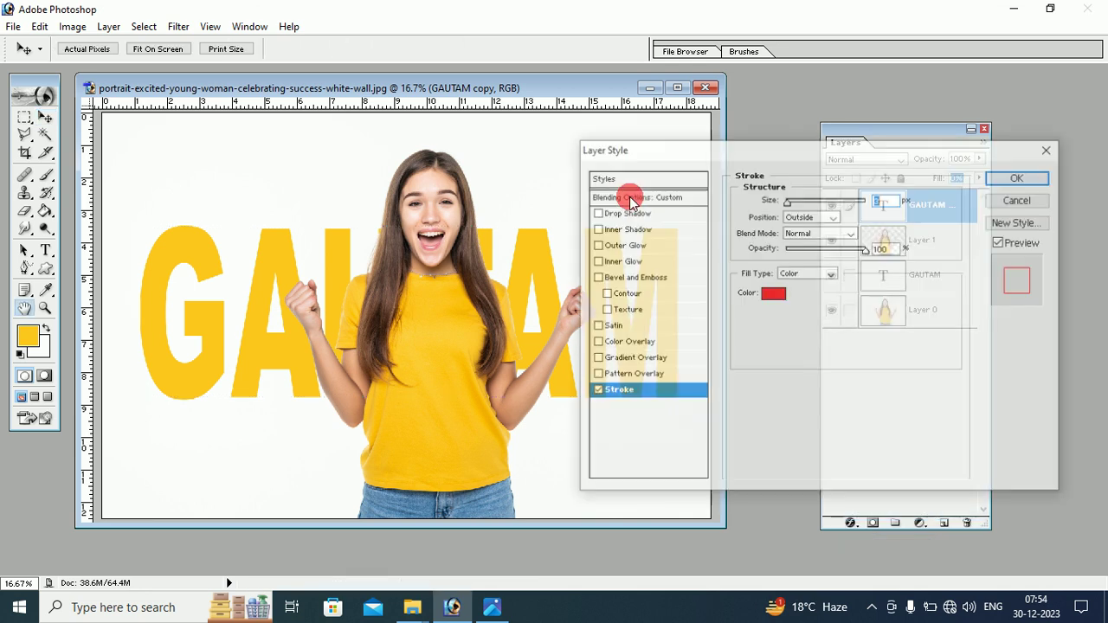
drag(665, 148, 627, 128)
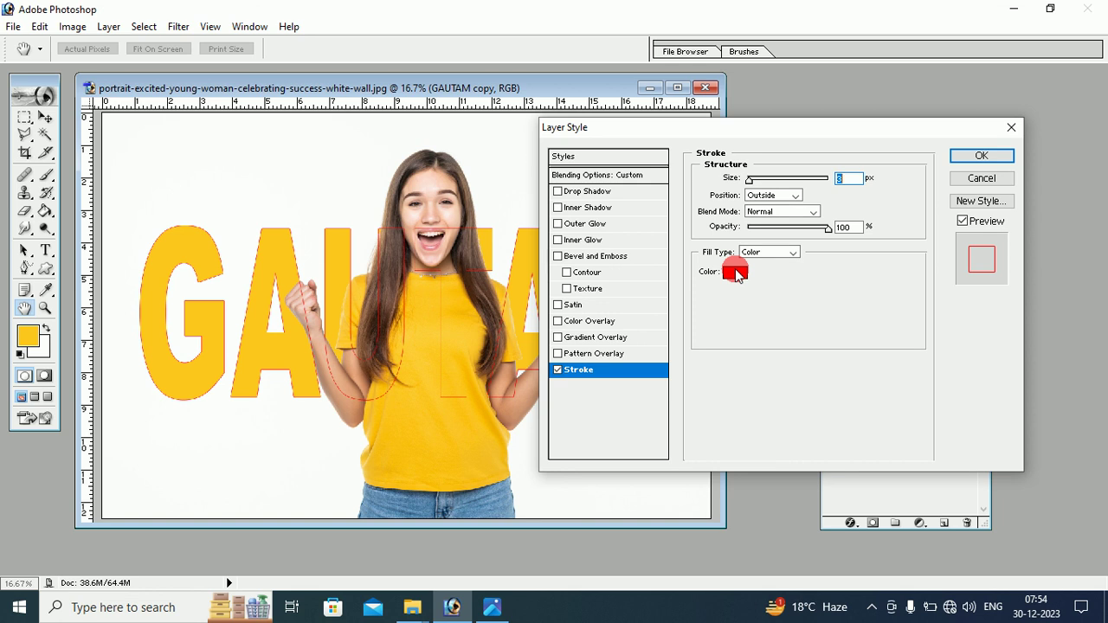
click(735, 274)
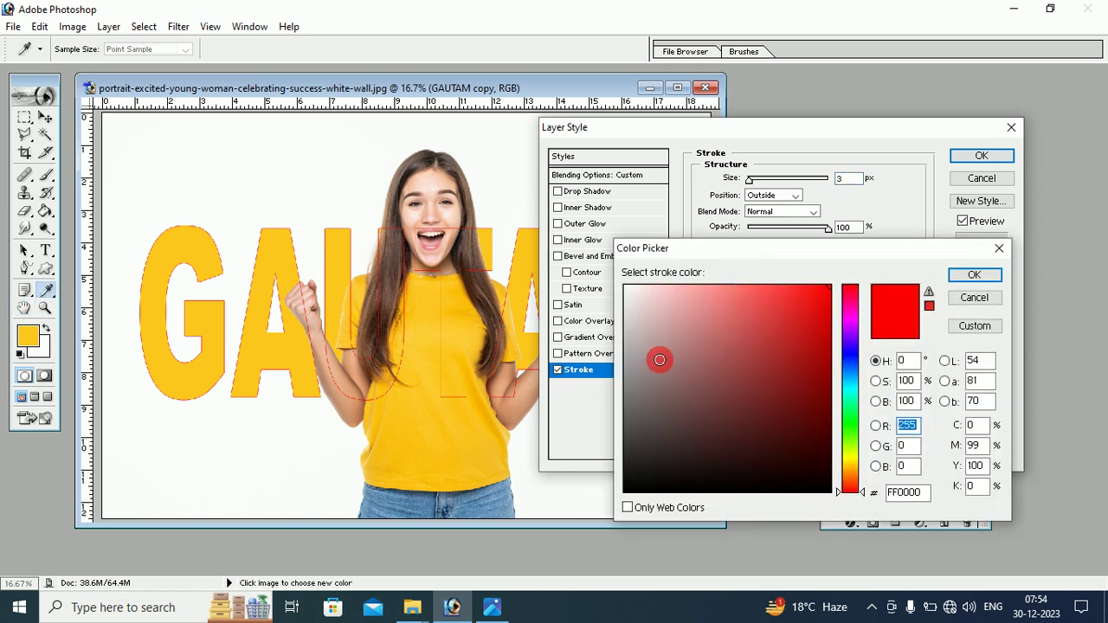
click(660, 360)
click(653, 340)
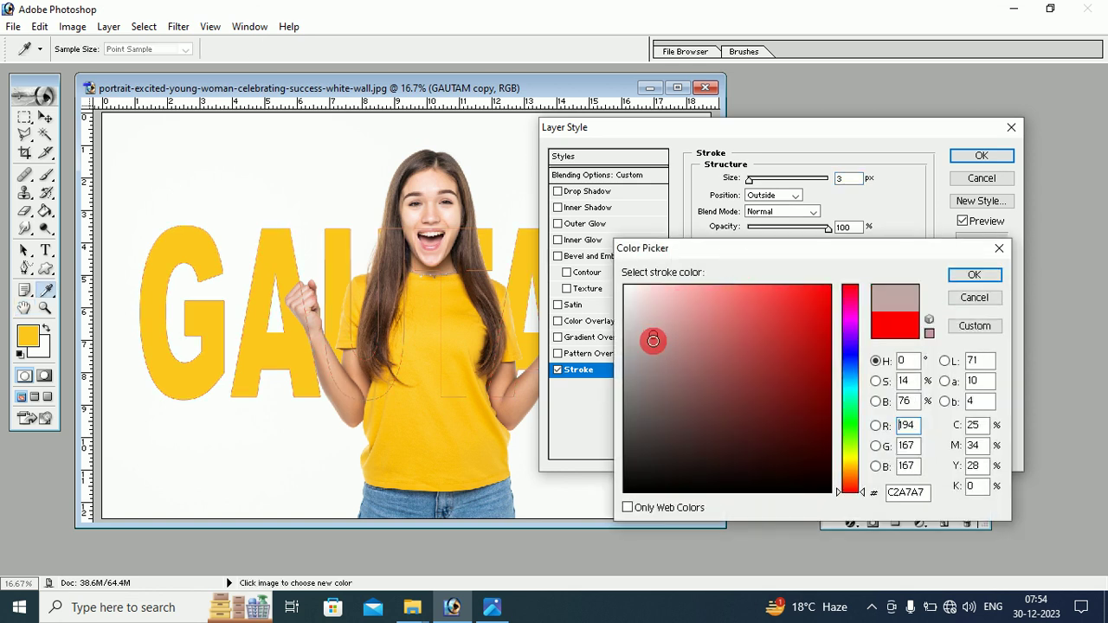
drag(652, 341, 664, 398)
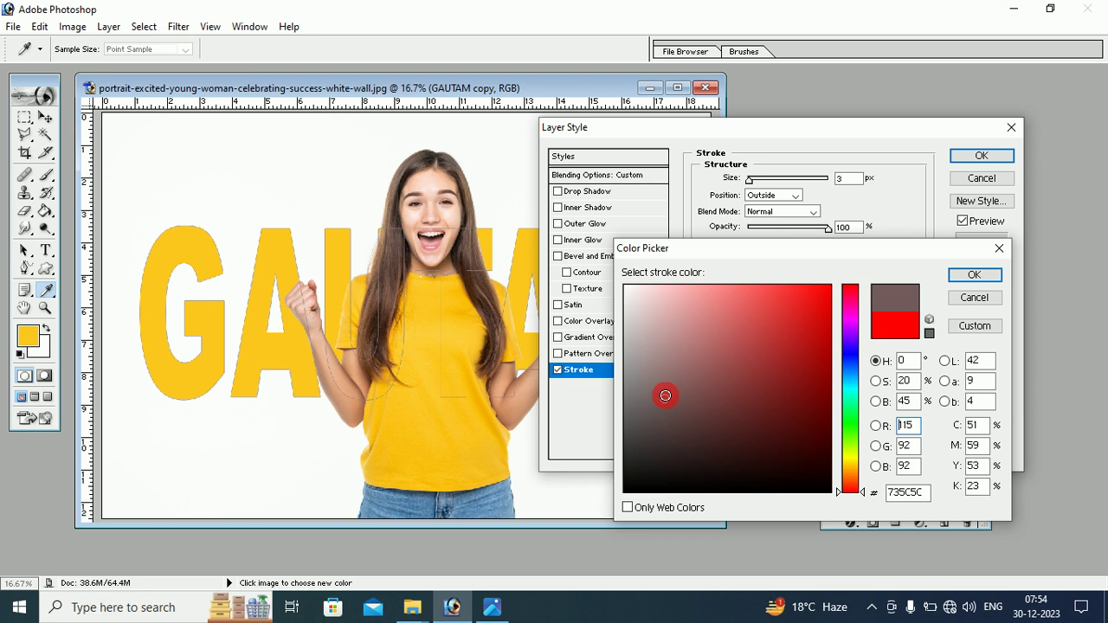
click(961, 275)
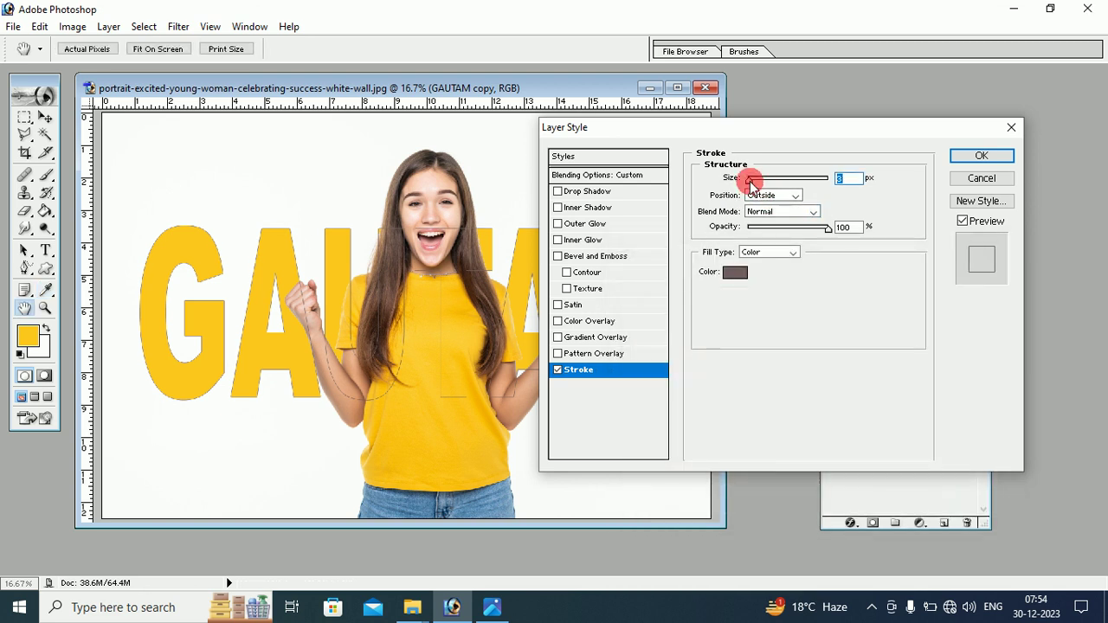
drag(752, 181, 754, 180)
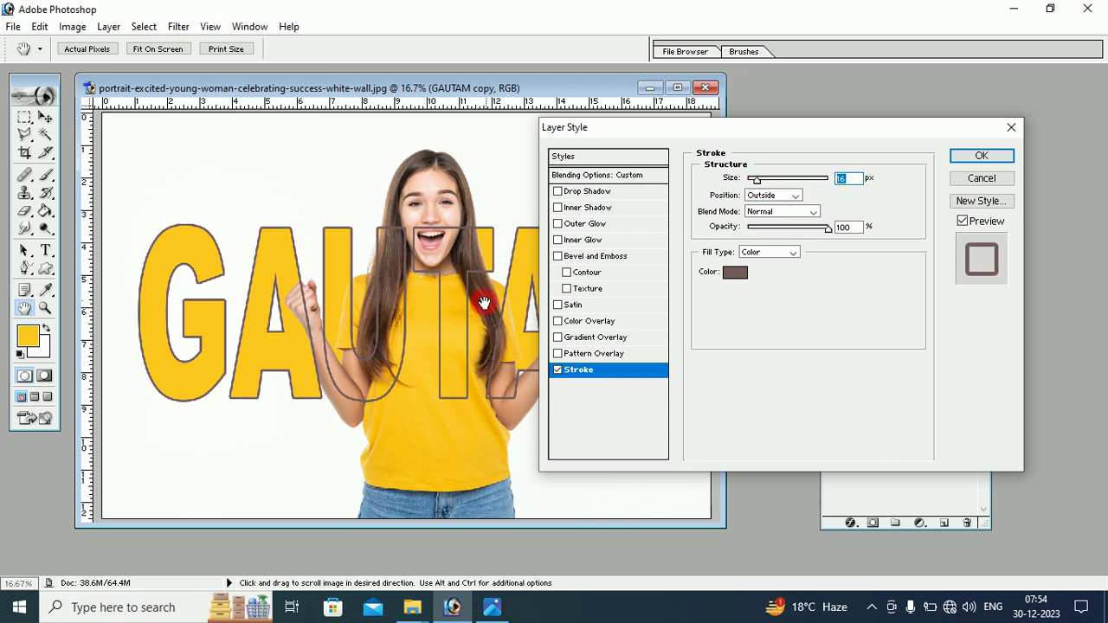
click(849, 178)
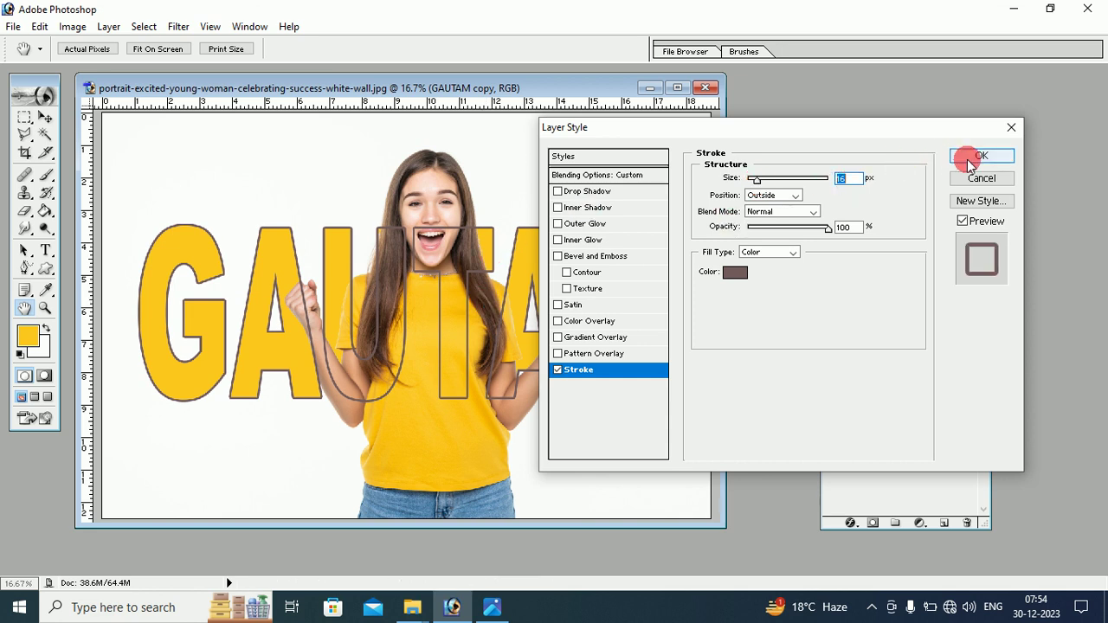
key(Return)
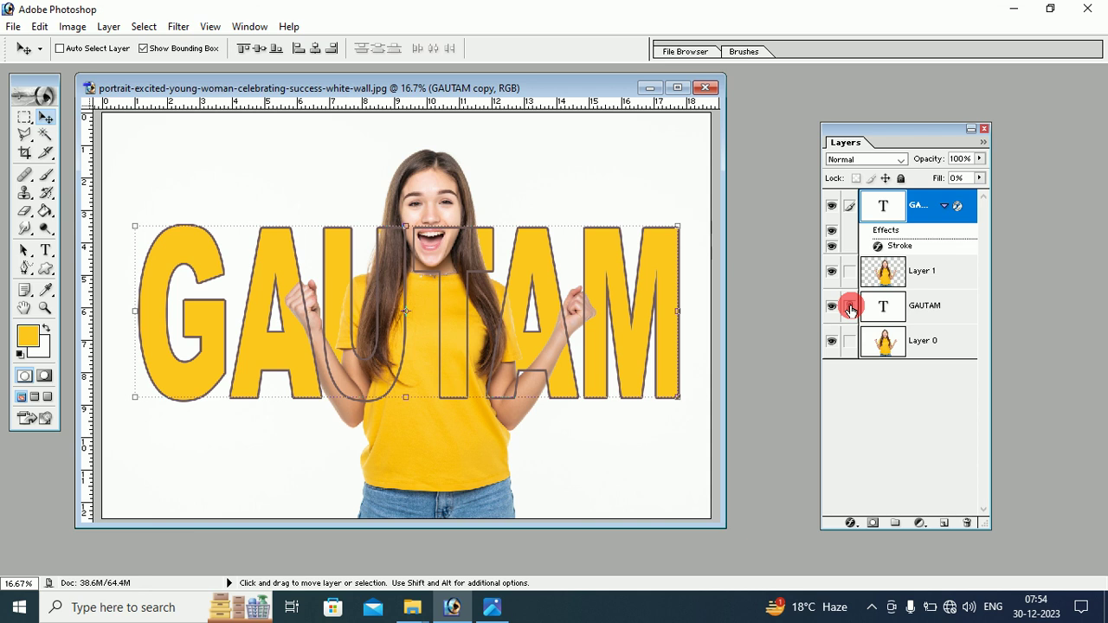
Link the yellow GAUTAM layer to its outlined copy, reposition both, and stretch them to about 138% height.
click(851, 309)
mouse_move(540, 304)
mouse_down()
mouse_move(557, 295)
mouse_move(520, 239)
mouse_move(534, 294)
mouse_move(512, 302)
mouse_move(534, 294)
mouse_move(519, 370)
mouse_move(528, 316)
mouse_up()
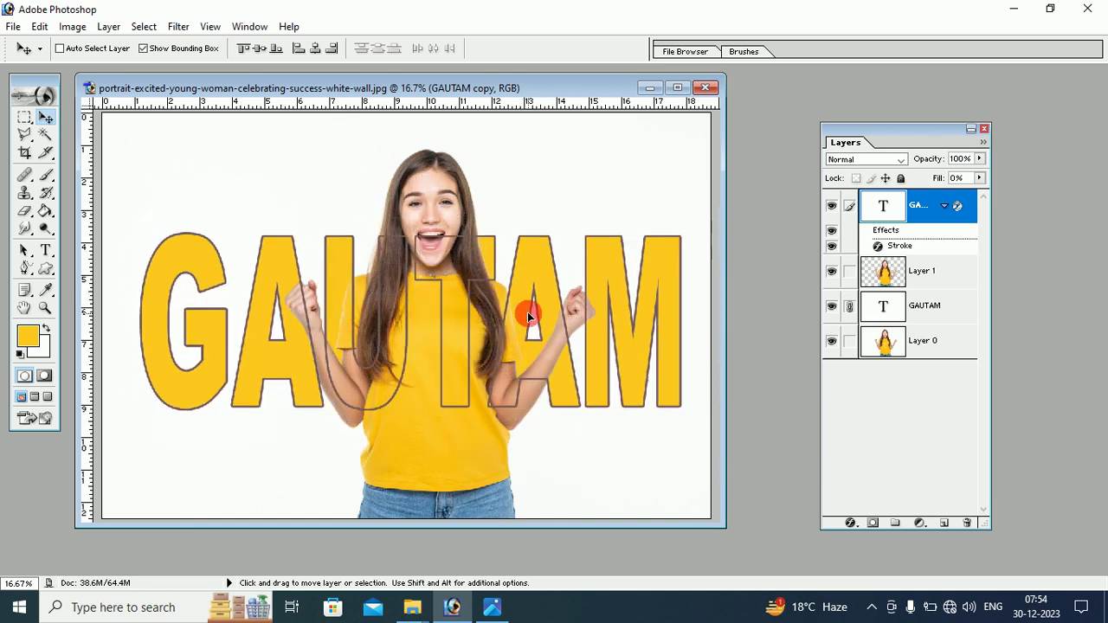
key(ctrl+t)
mouse_move(407, 236)
mouse_down()
mouse_move(407, 168)
mouse_move(441, 288)
mouse_move(439, 257)
mouse_up()
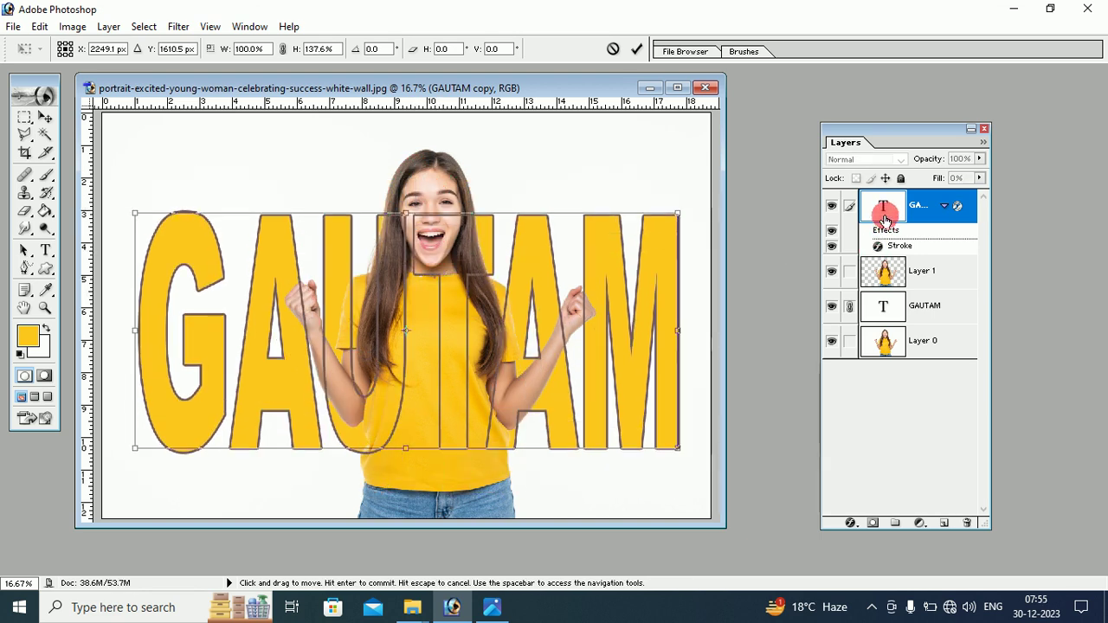
Move, shorten and slightly shrink the linked GAUTAM texts, rotating them roughly 10° counter-clockwise.
click(851, 312)
drag(471, 265, 463, 277)
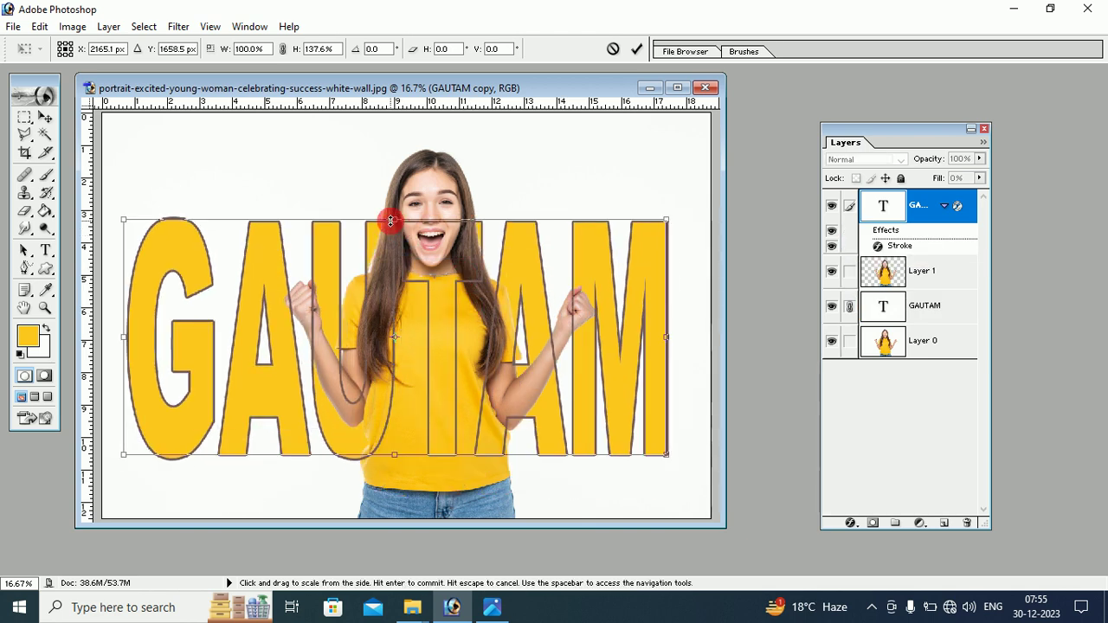
mouse_move(397, 227)
mouse_down()
mouse_move(394, 377)
mouse_move(452, 274)
mouse_move(407, 391)
mouse_up()
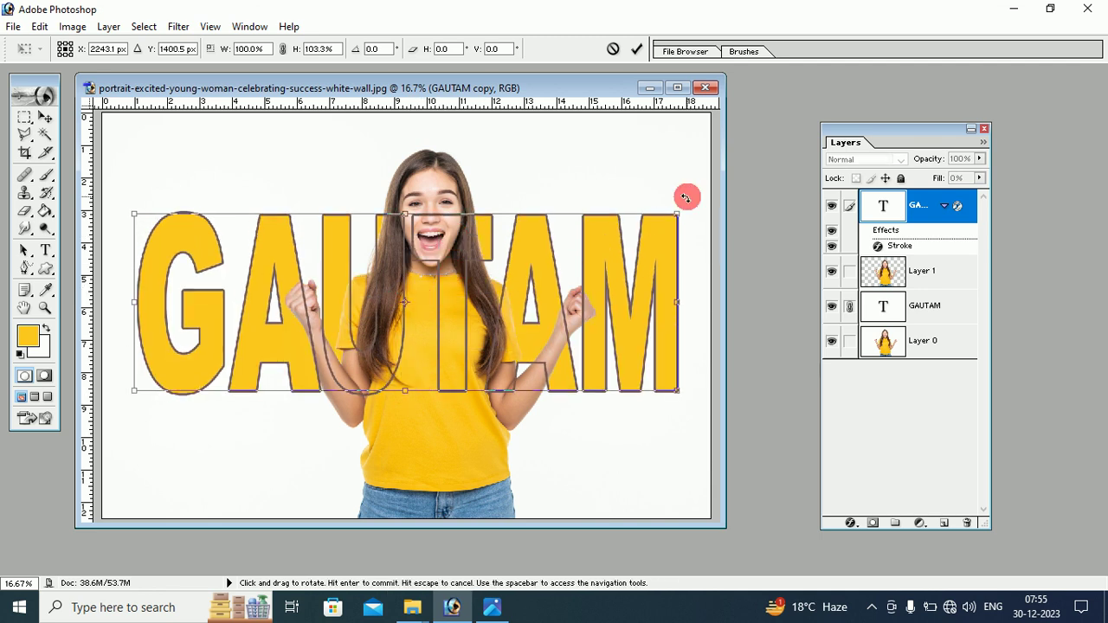
drag(685, 195, 669, 145)
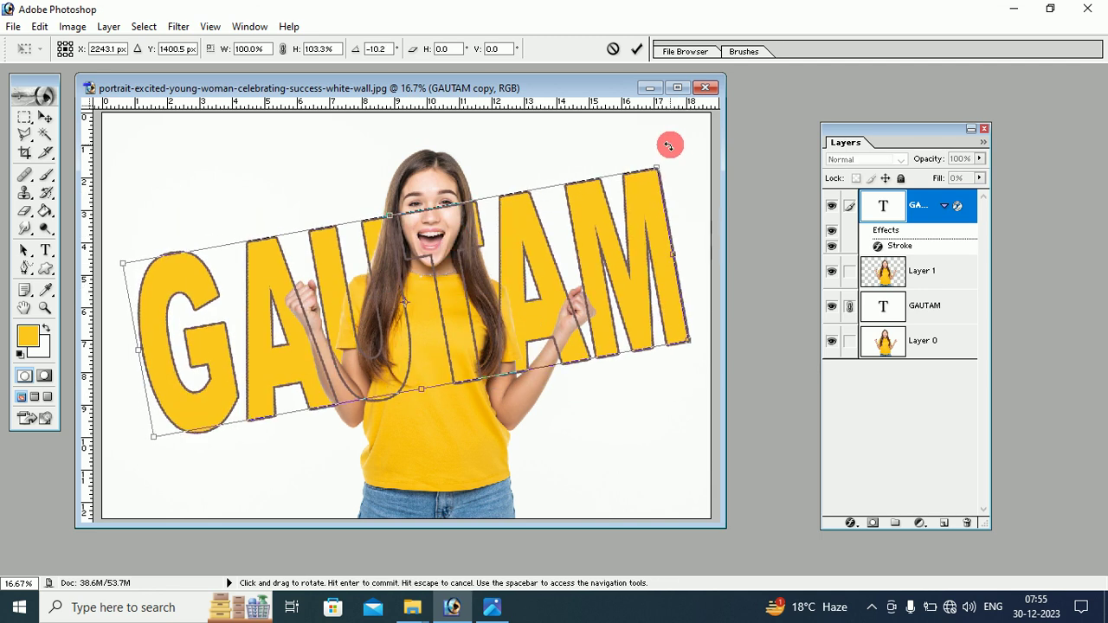
drag(655, 165, 616, 181)
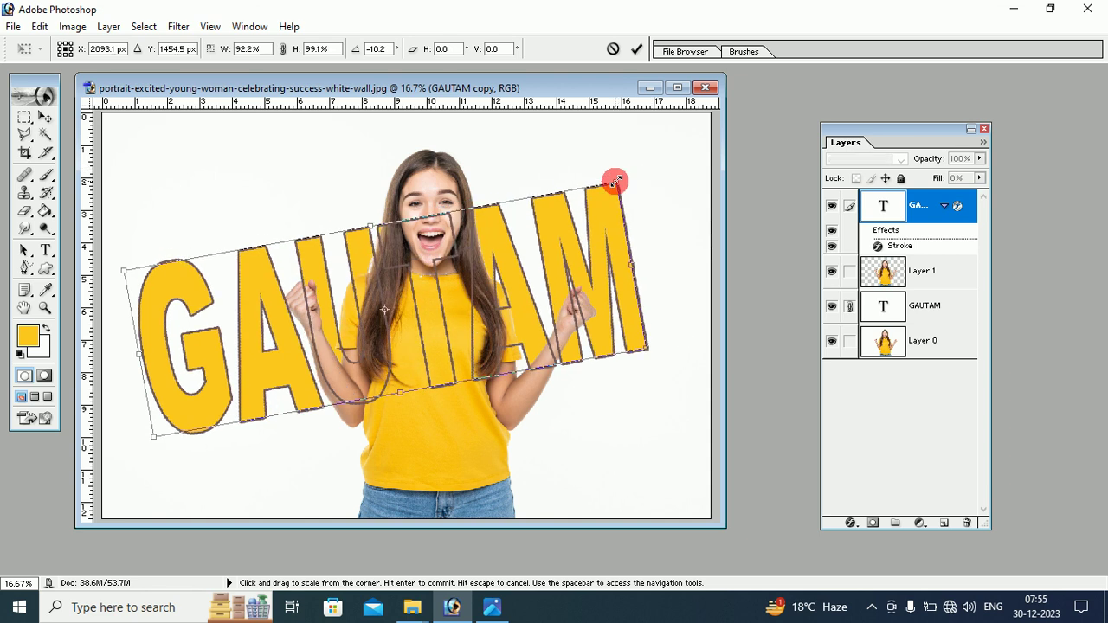
Set the texts diagonally across the woman at 11.3°, apply the transform, and nudge them up.
drag(567, 249, 584, 289)
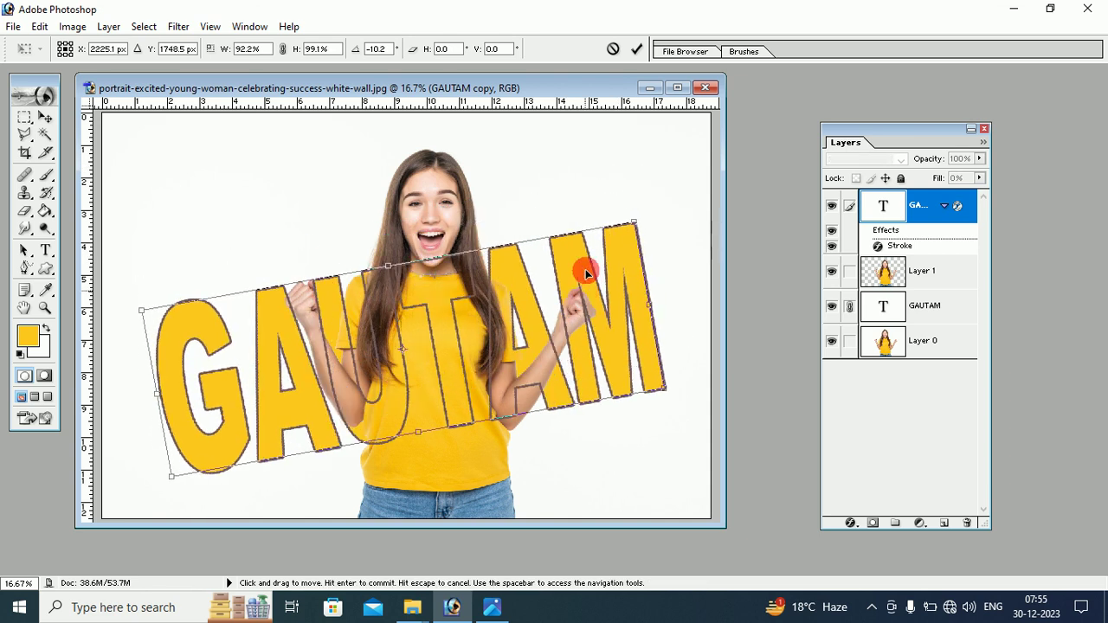
mouse_move(644, 215)
mouse_down()
mouse_move(656, 265)
mouse_move(643, 314)
mouse_up()
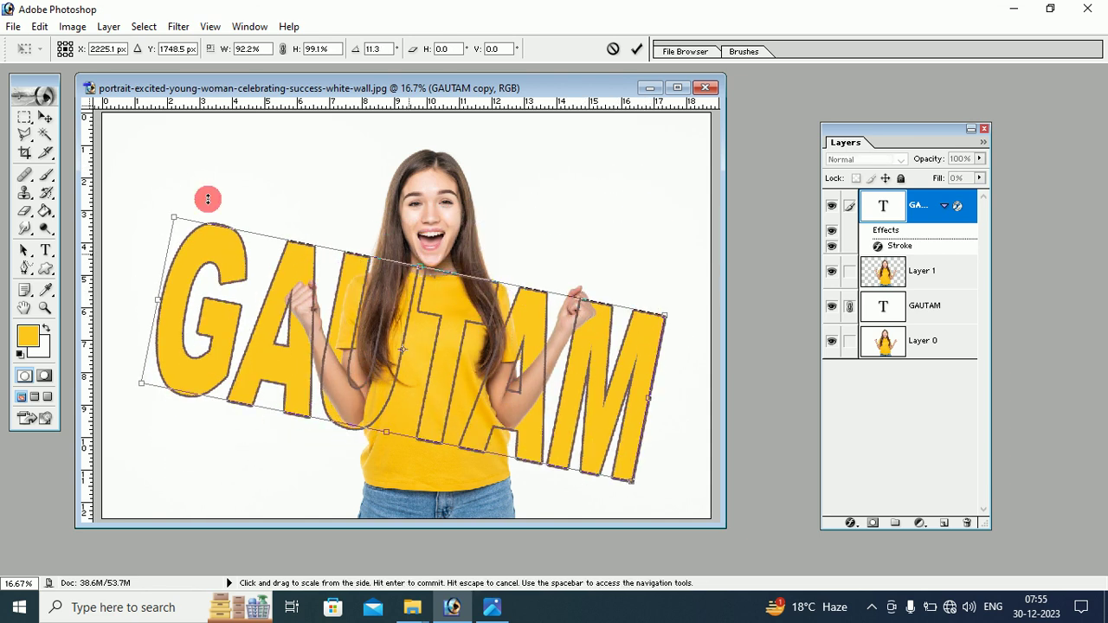
click(46, 117)
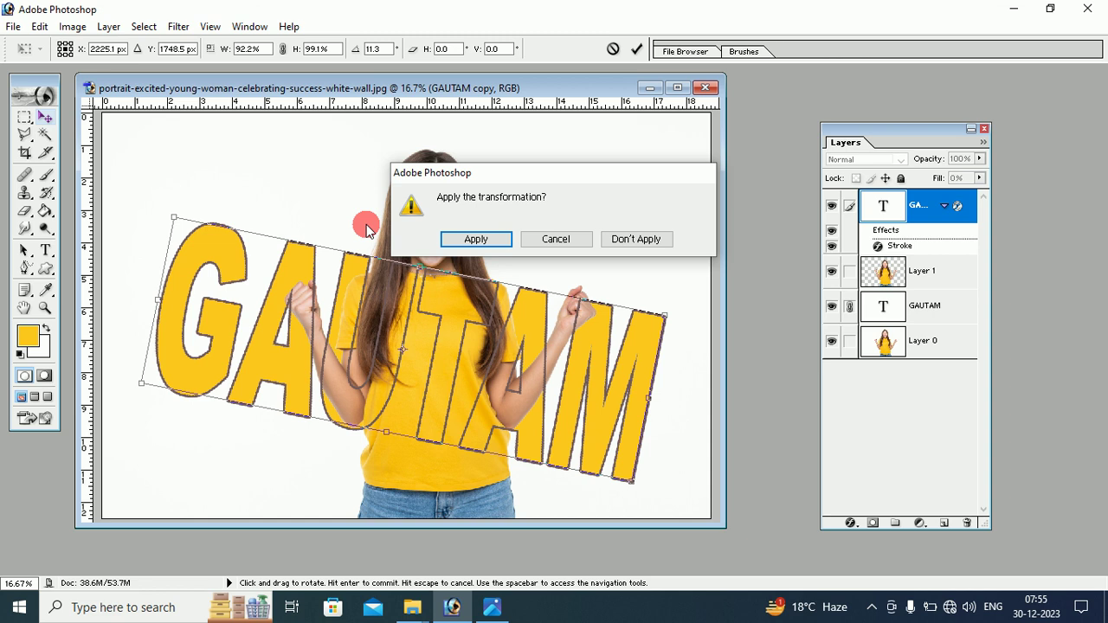
click(476, 238)
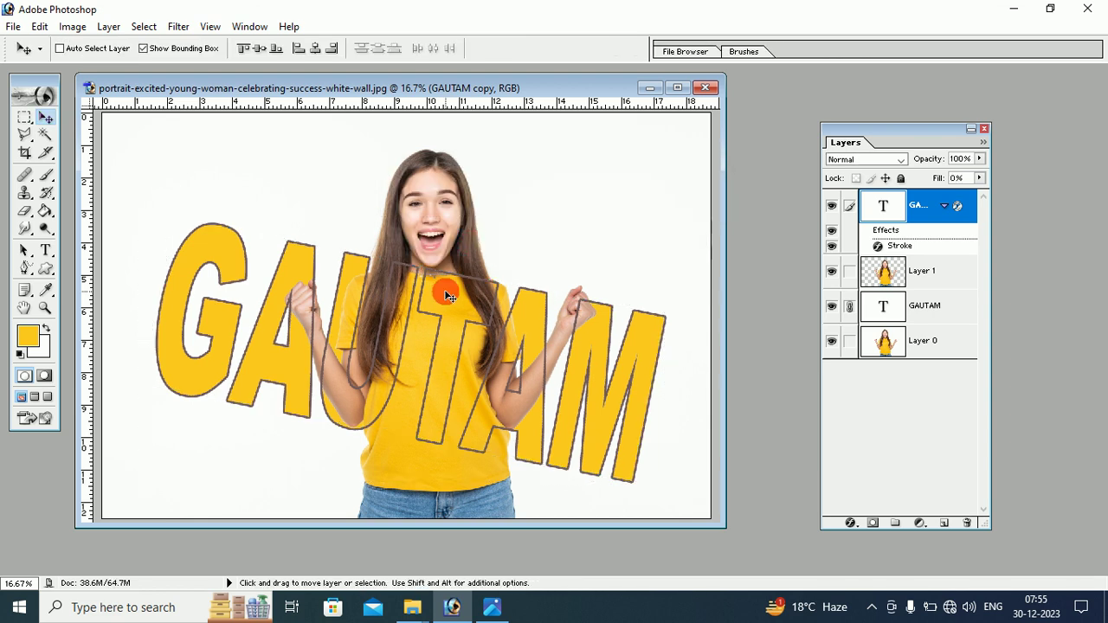
drag(445, 289, 444, 277)
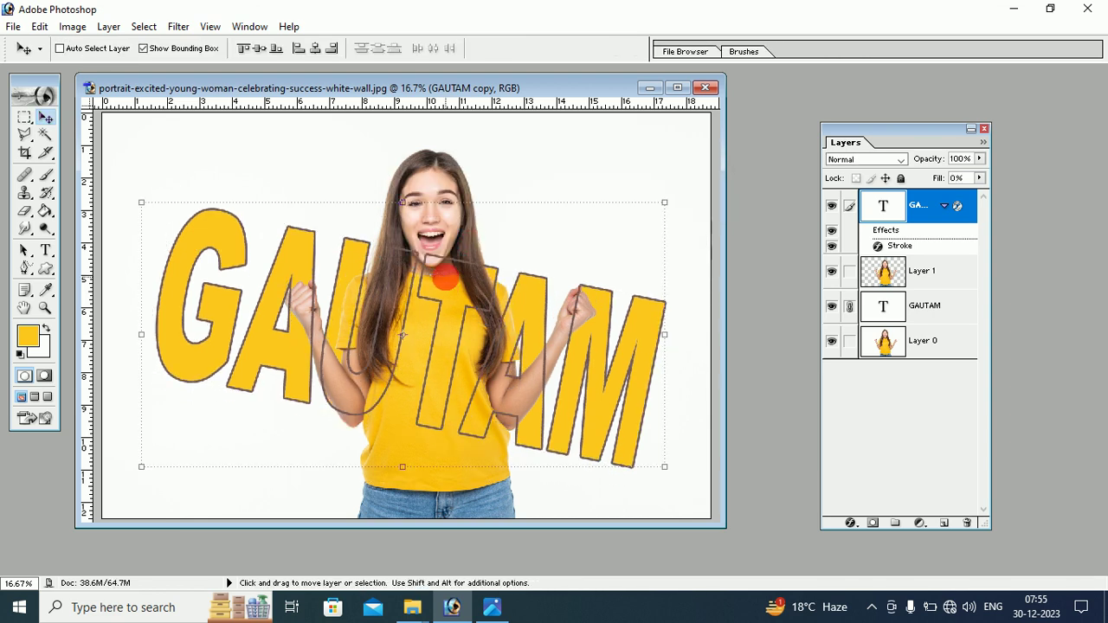